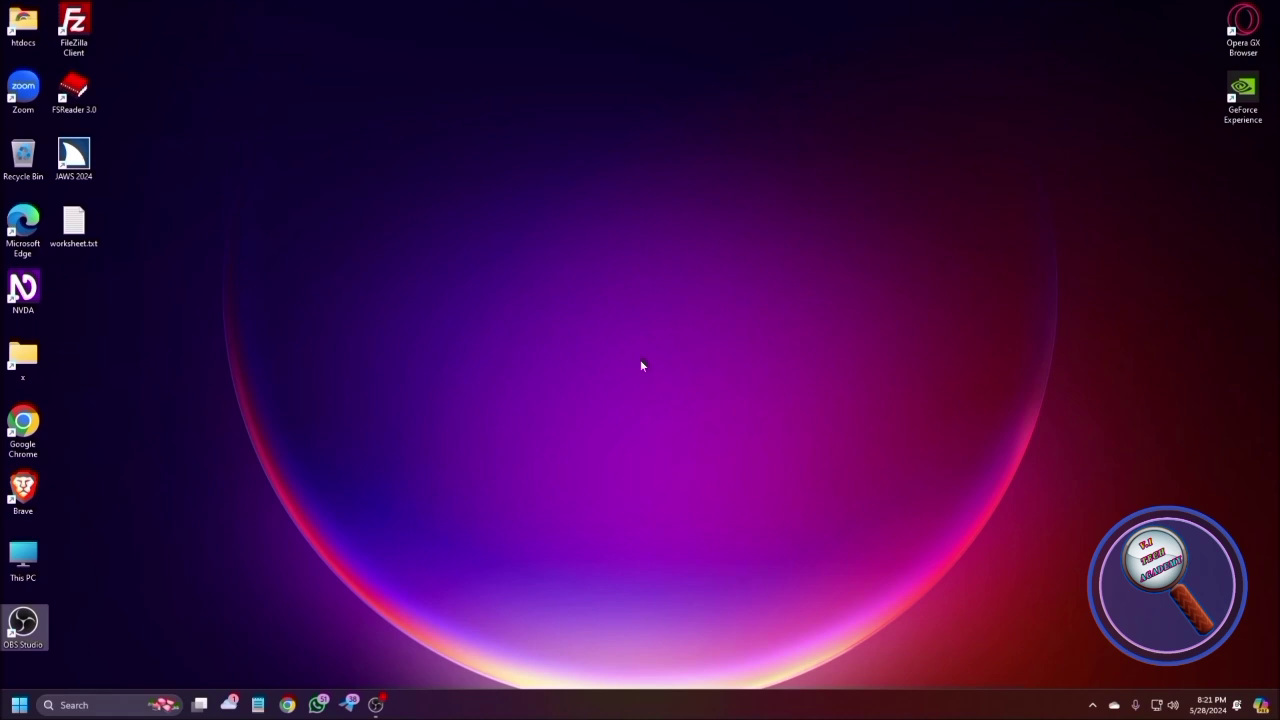
Step: Launch Google Chrome and load goldwave.com
key(g)
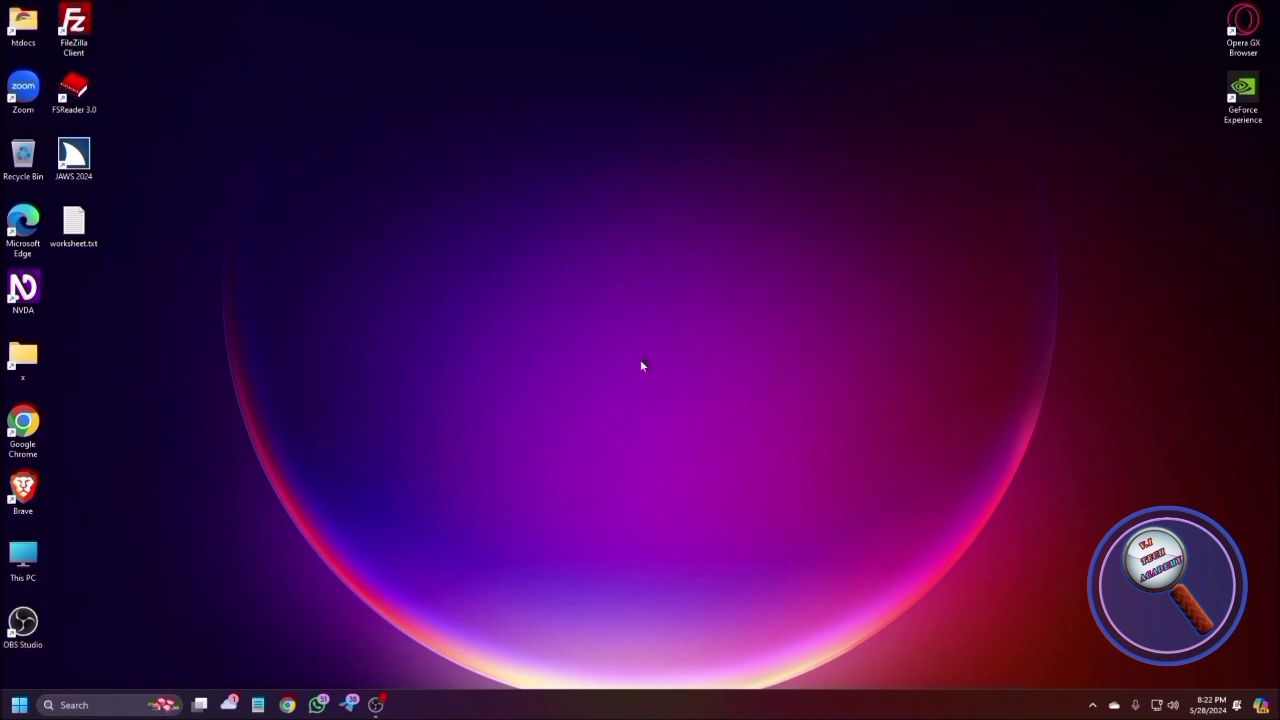
key(Return)
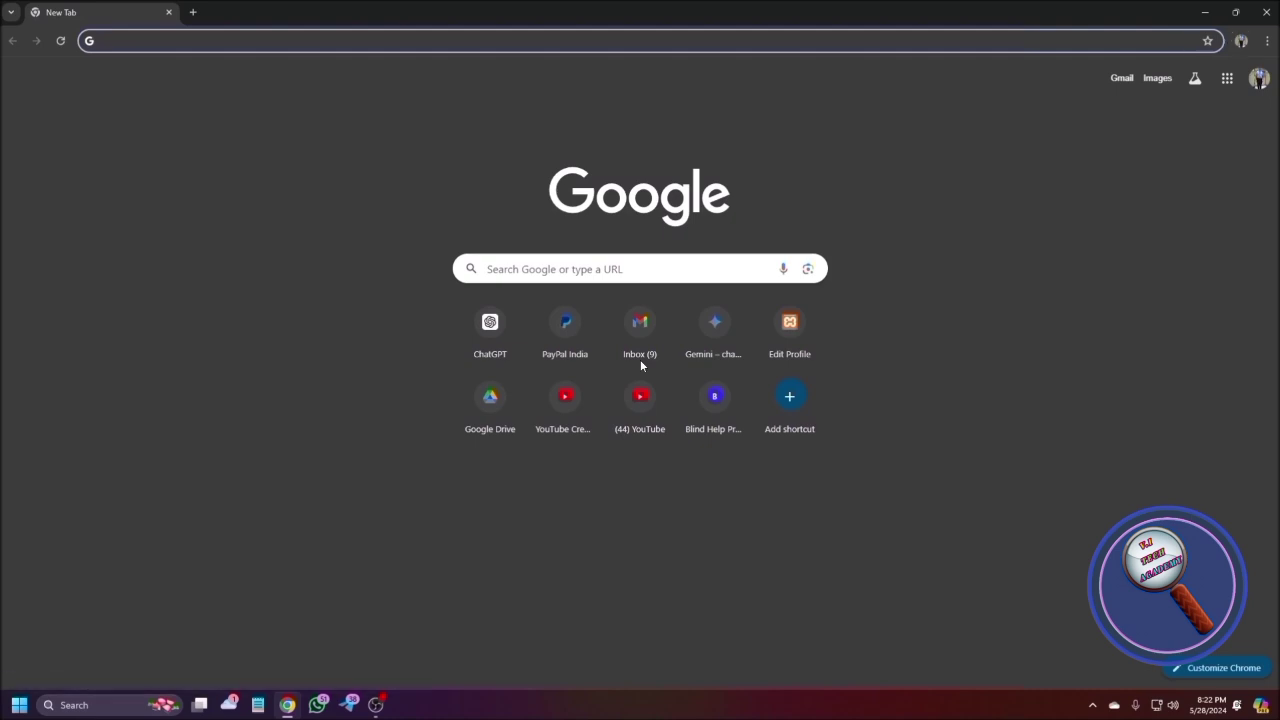
text(gold)
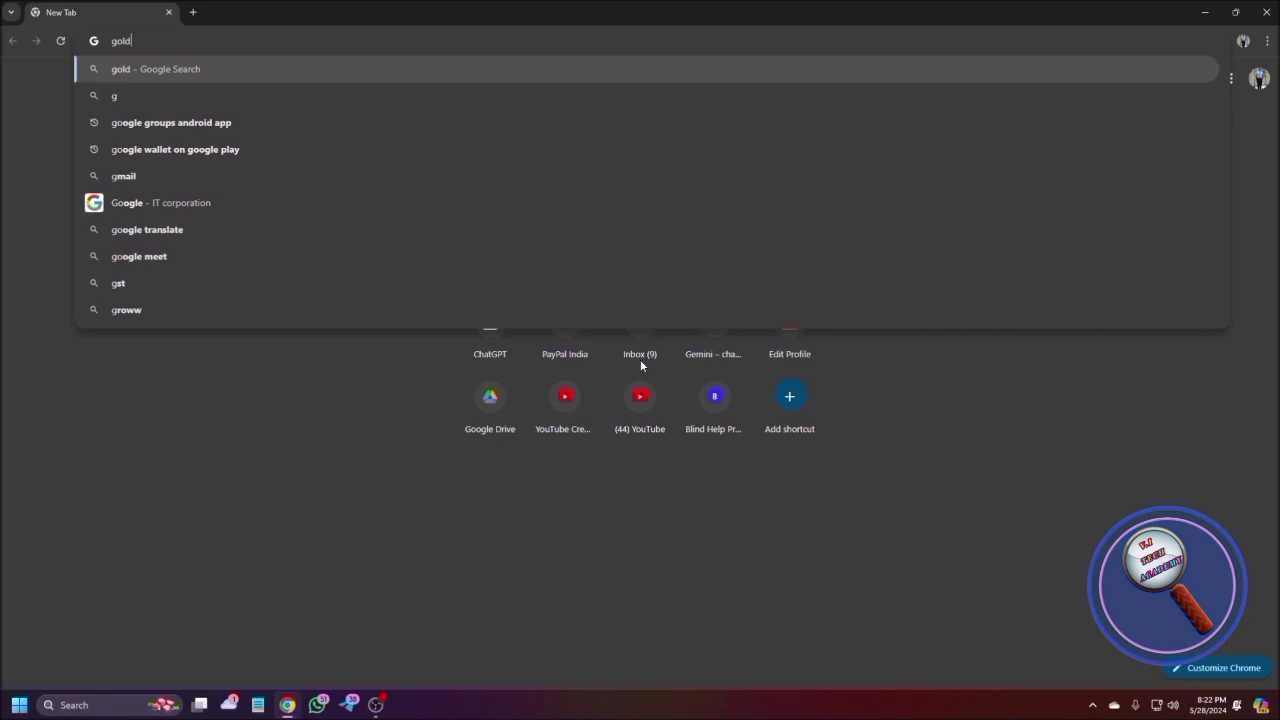
text(wave.com)
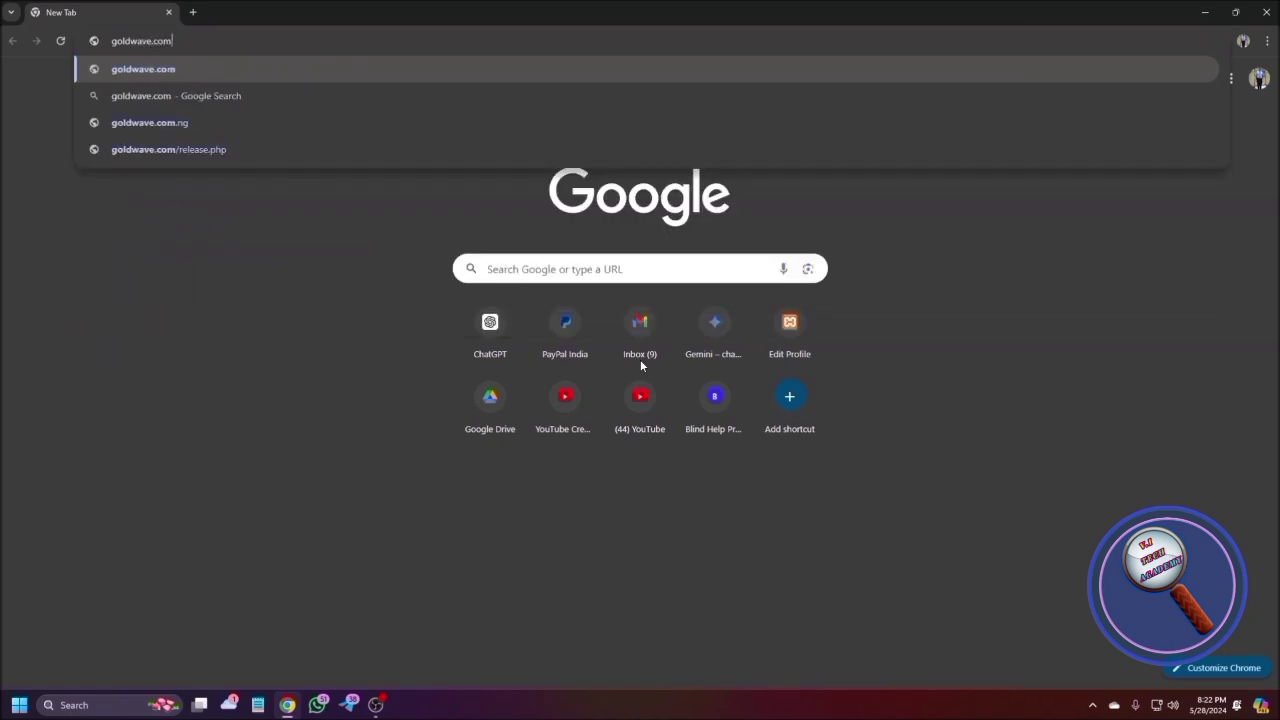
key(Return)
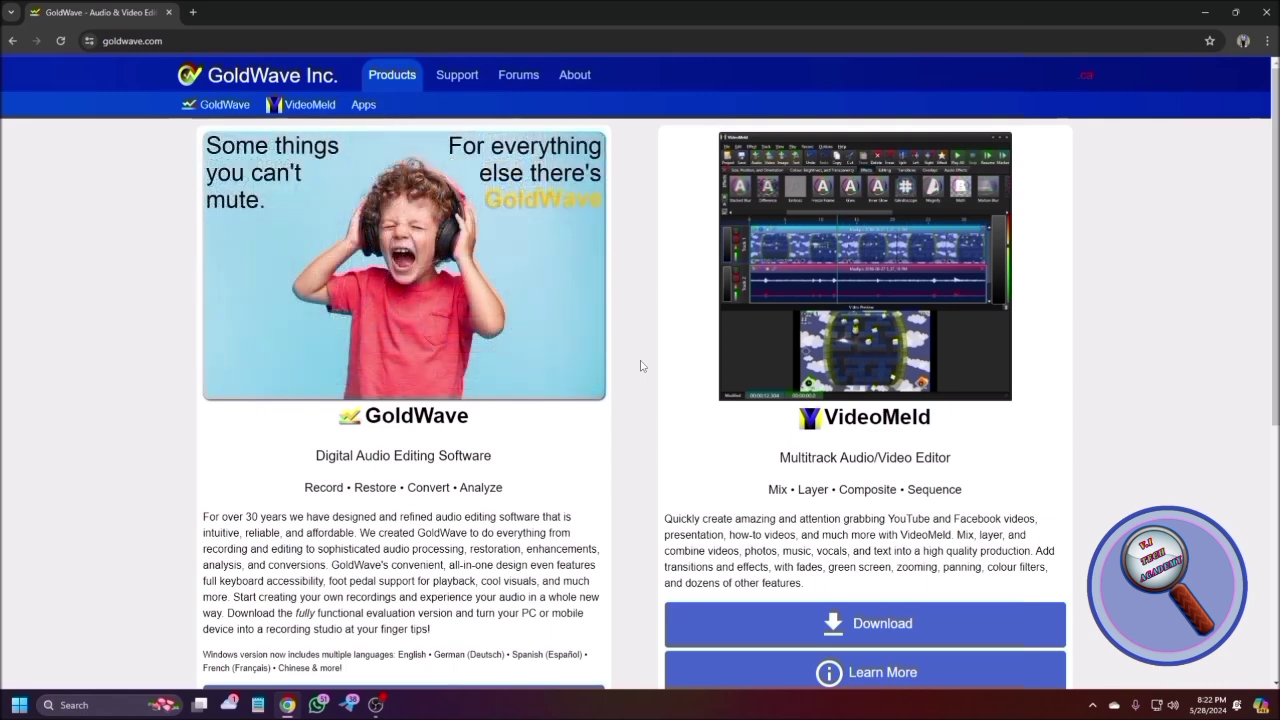
Step: Follow the Download link from NVDA's Elements List to reach the v6.80 download page
key(insert+F7)
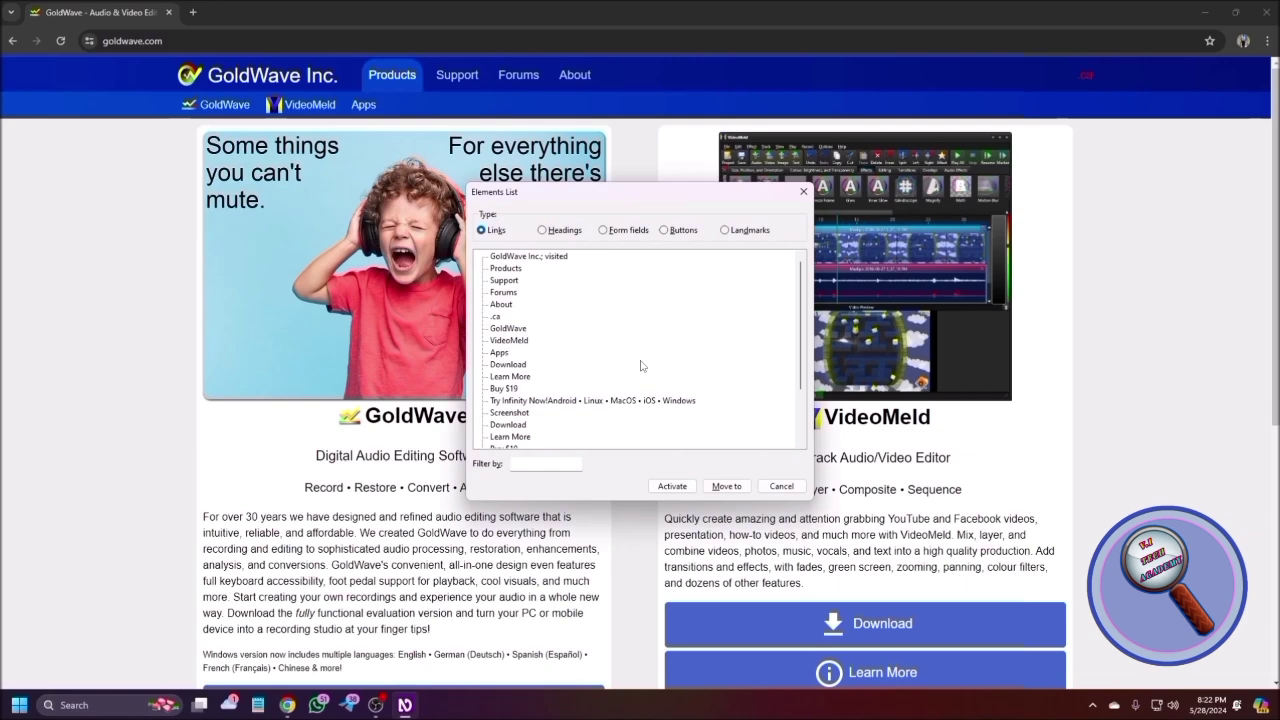
key(Return)
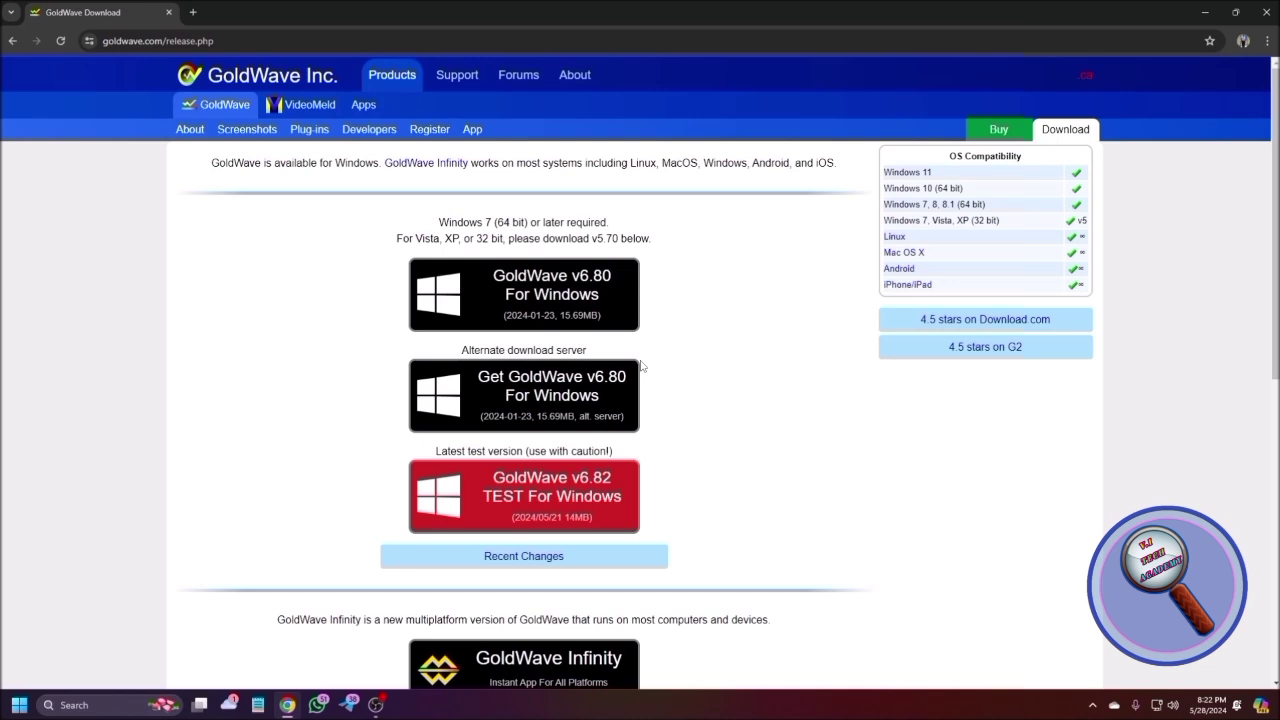
Step: Download InstallGoldWave680.exe with the 'GoldWave v6.80 For Windows' button and save it
click(641, 366)
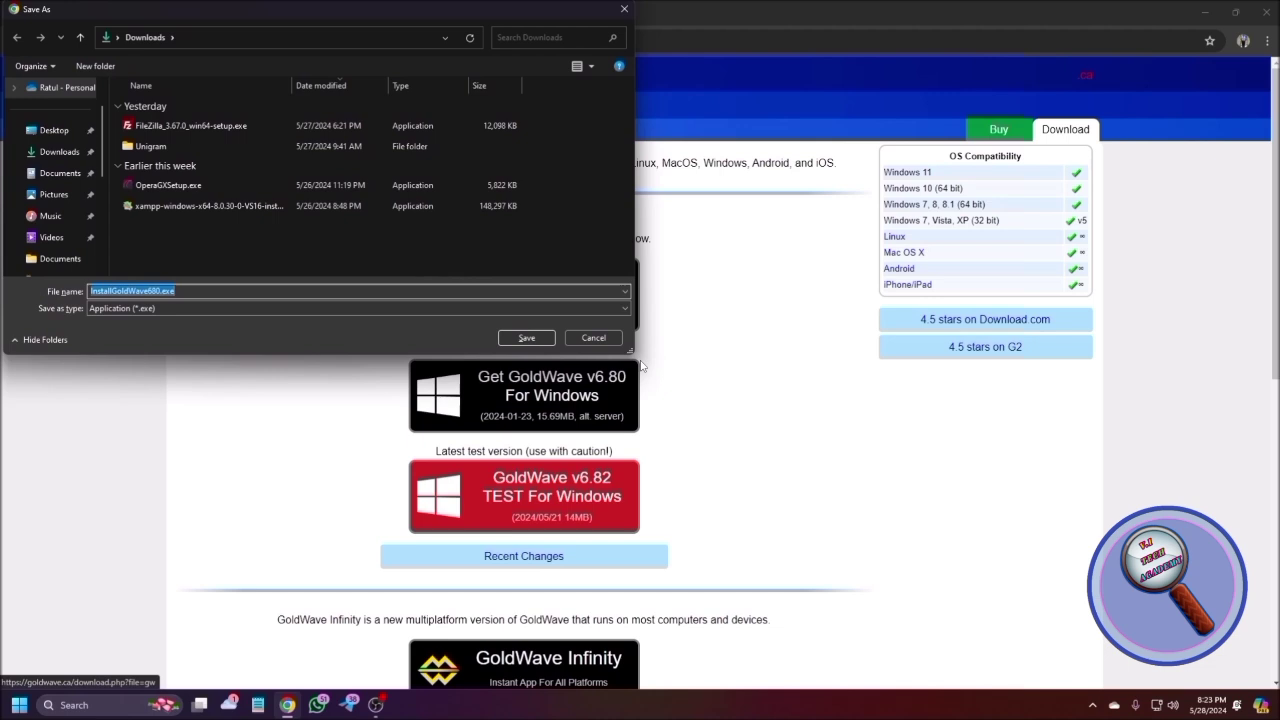
key(shift+Tab)
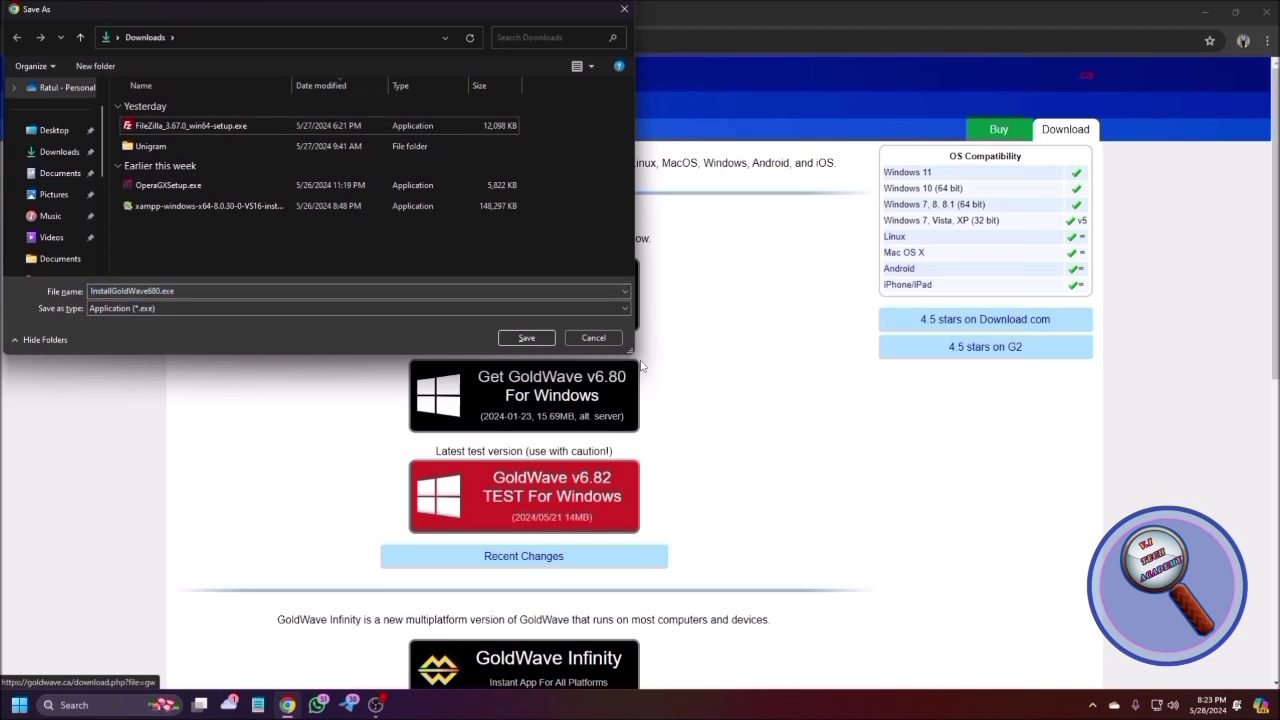
key(Return)
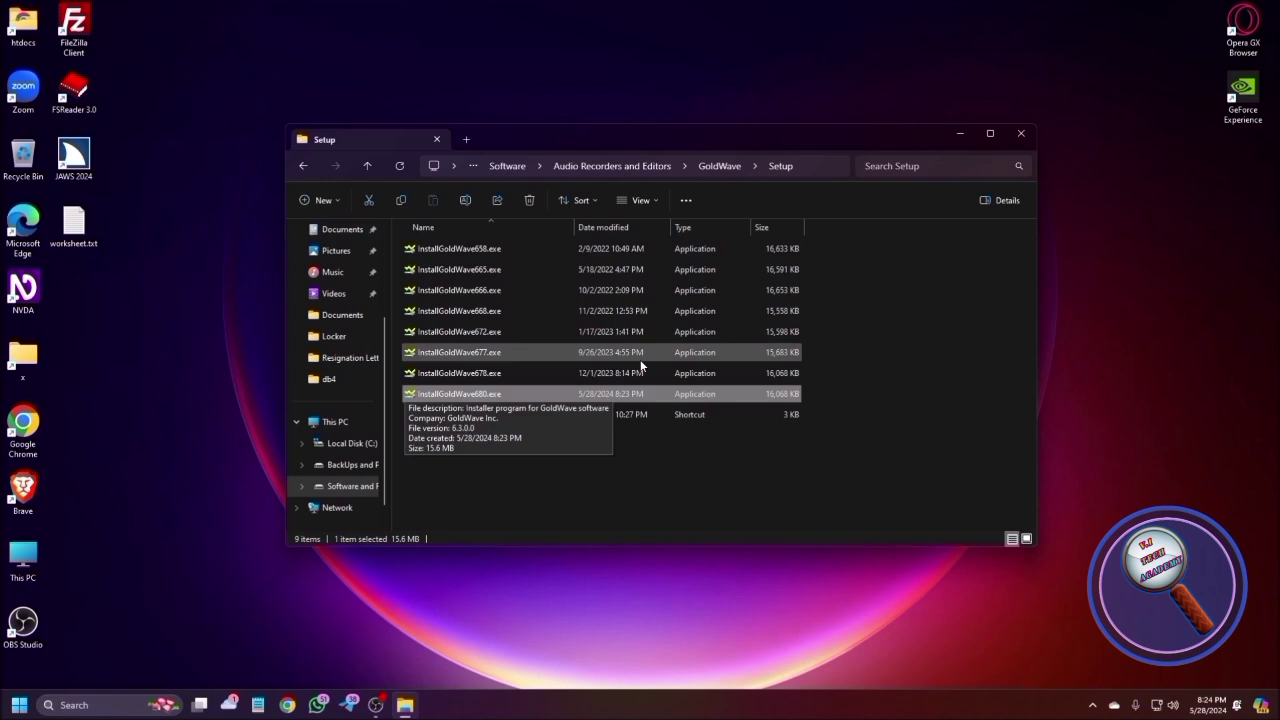
Step: Run InstallGoldWave680.exe from the Setup folder
key(Return)
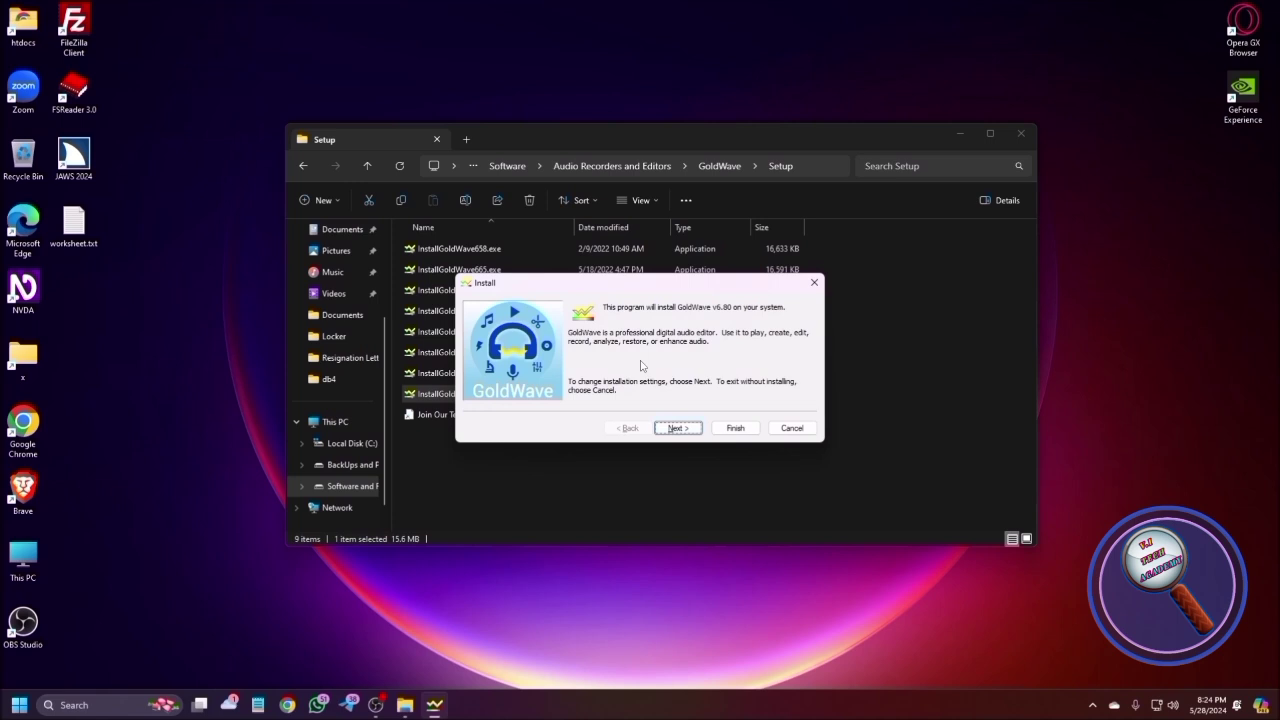
Step: Move through the install options (E:\App Room\GoldWave folder, desktop shortcut, all users) to Finish
key(Return)
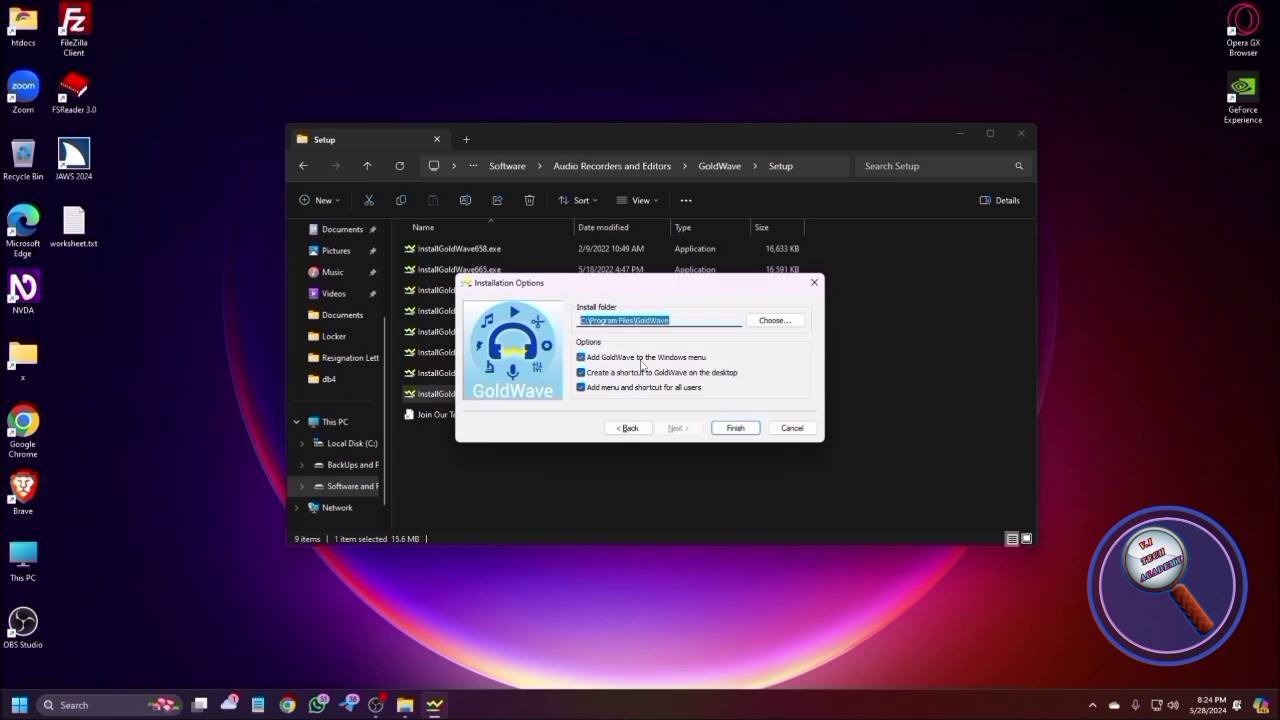
key(Tab)
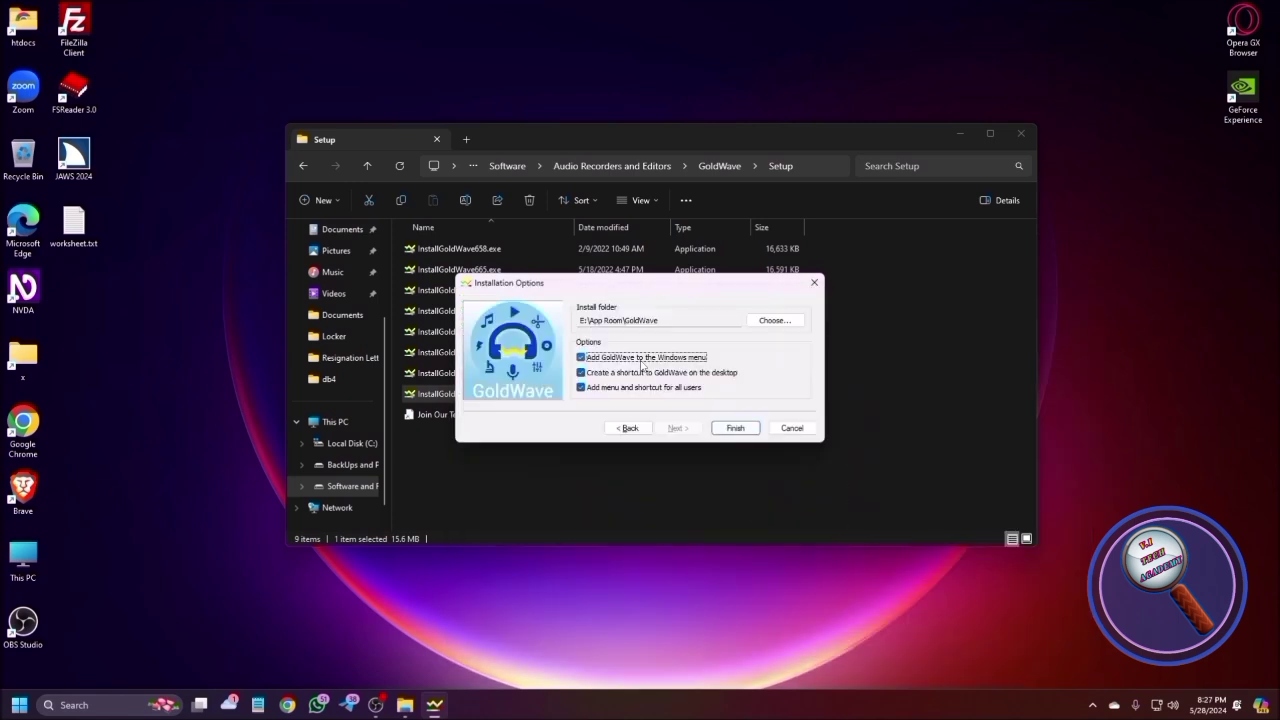
key(Tab)
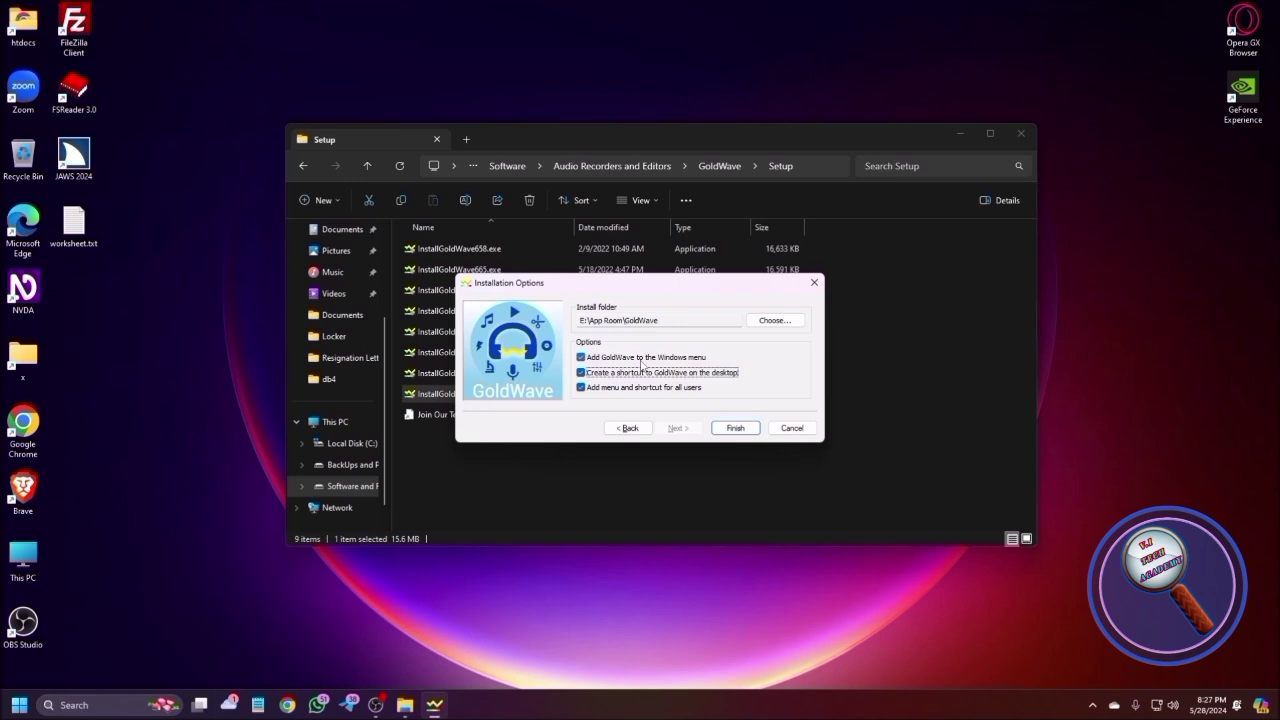
key(Tab)
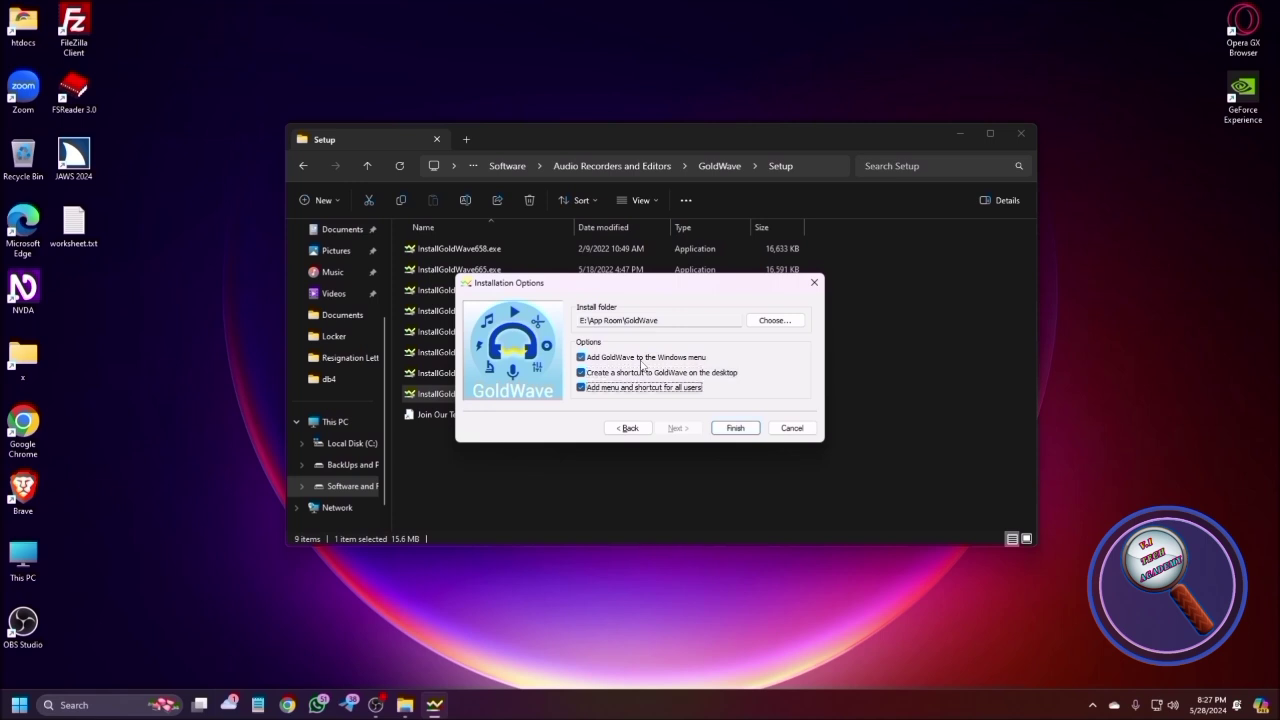
key(Tab)
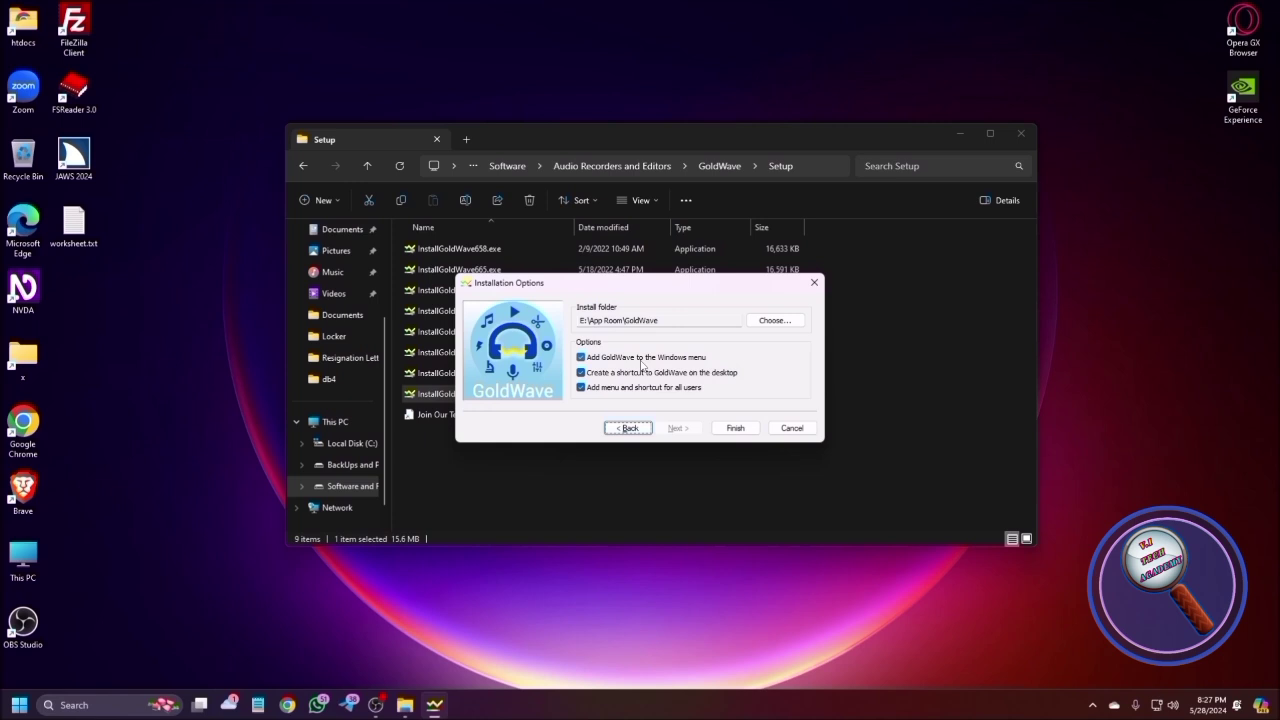
key(Tab)
Step: Finish installing, close the Setup folder, and select the new GoldWave desktop shortcut
key(Return)
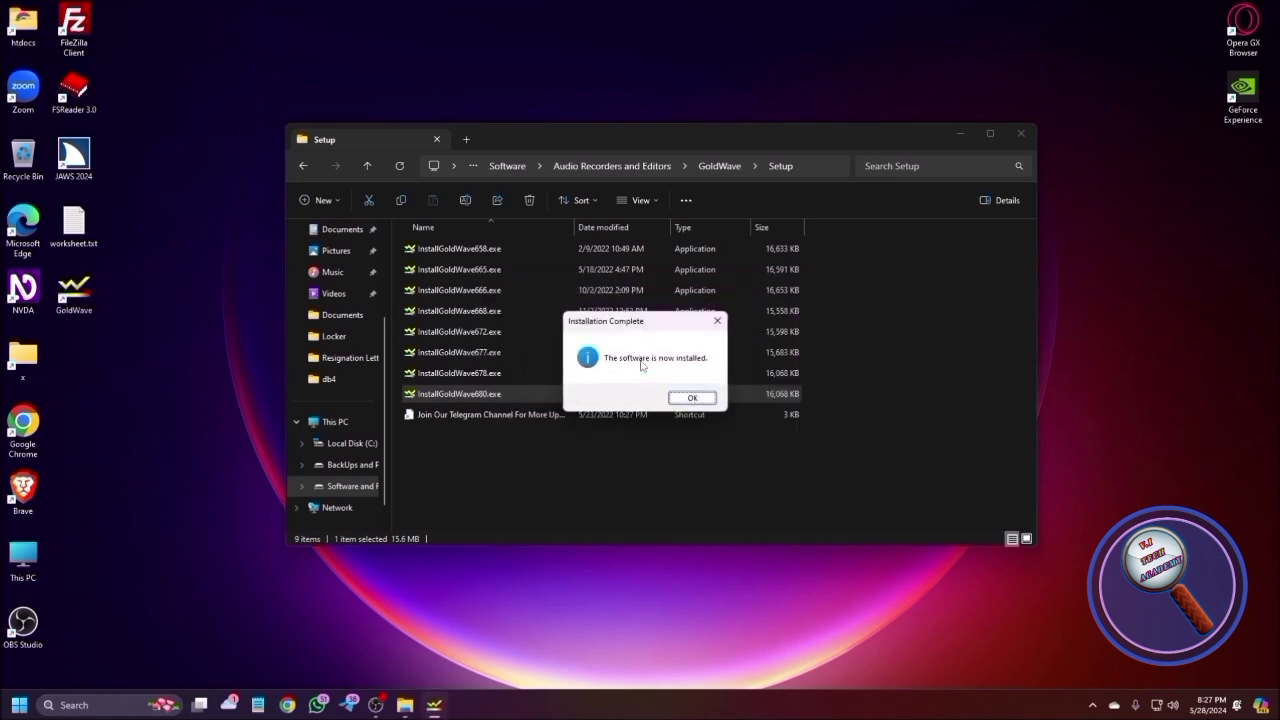
key(Return)
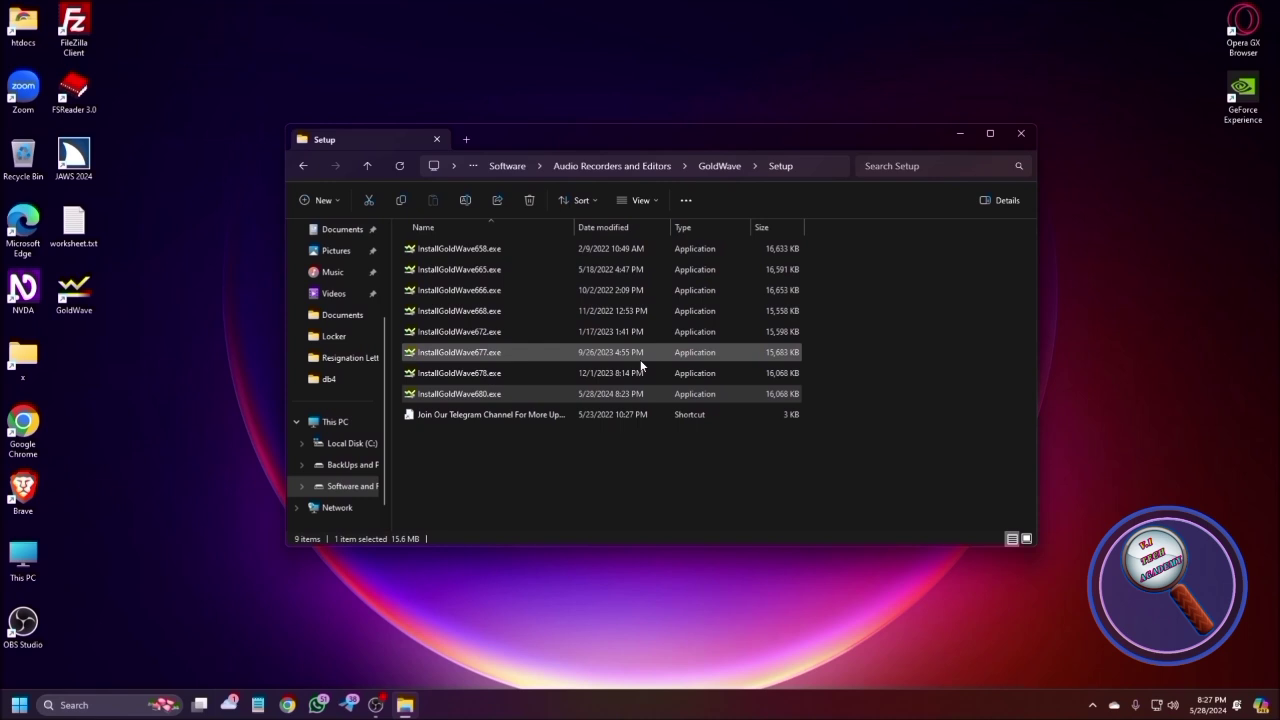
key(alt+F4)
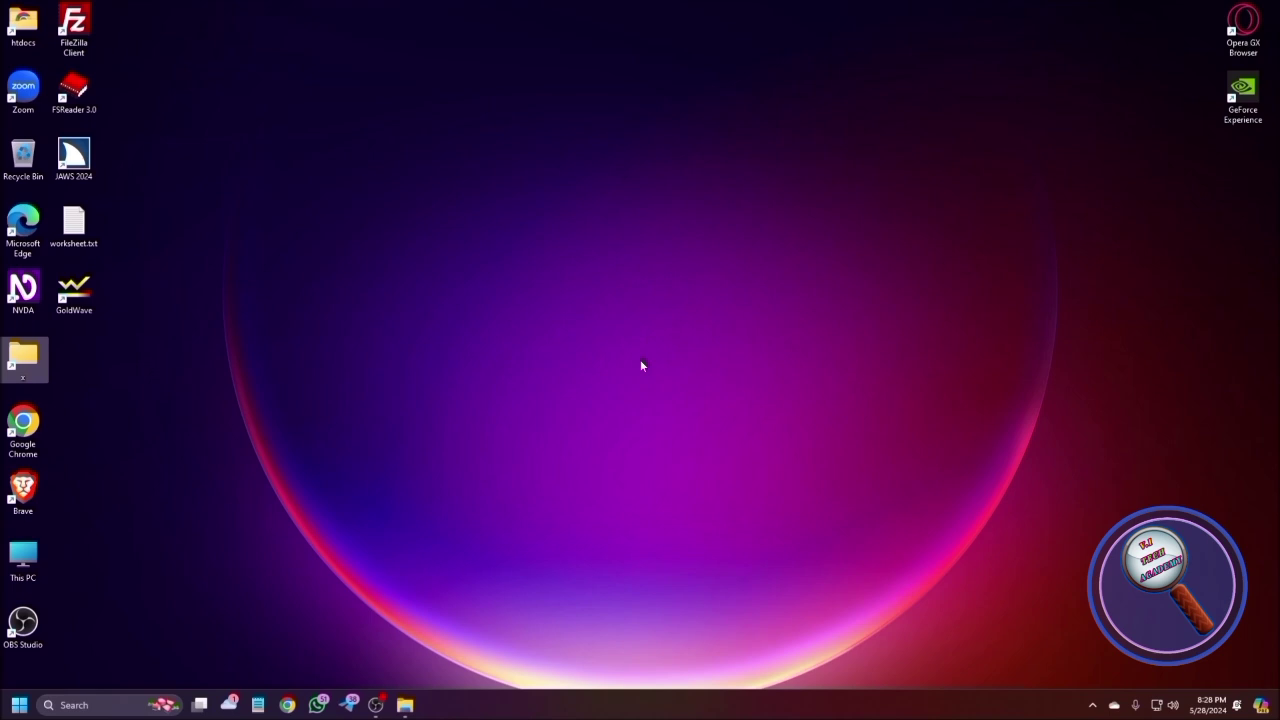
key(g)
key(g)
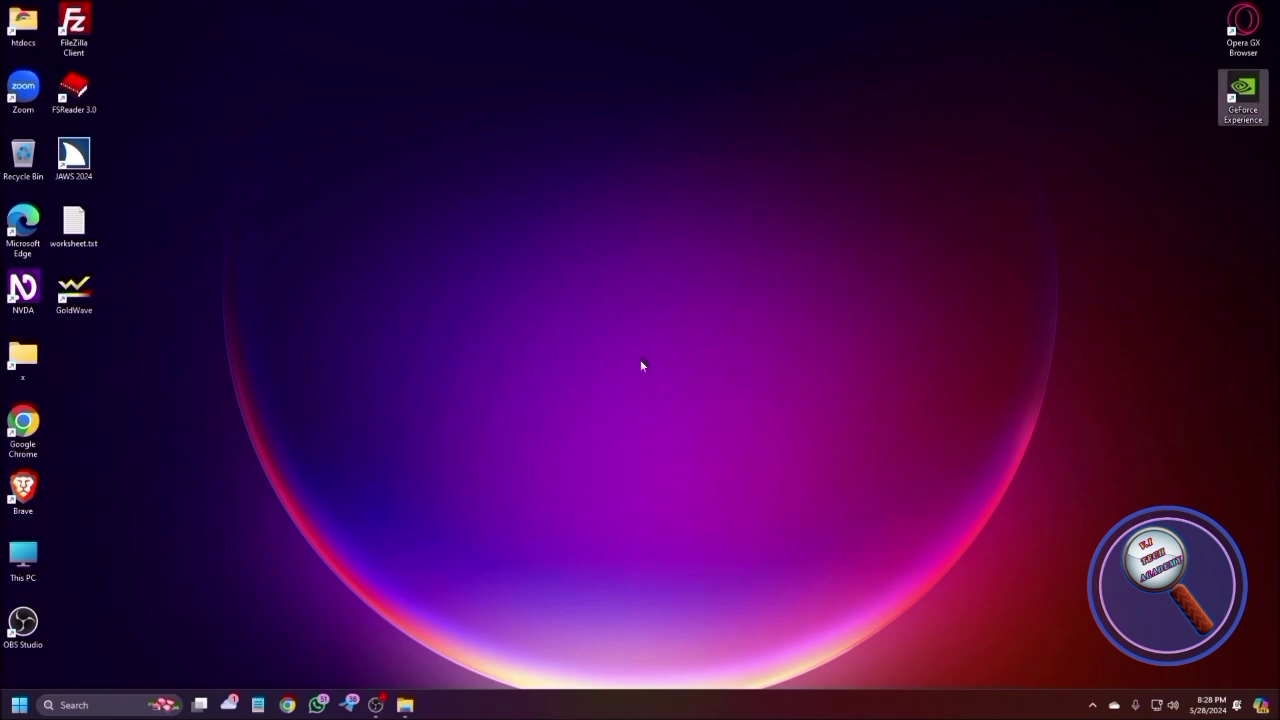
key(g)
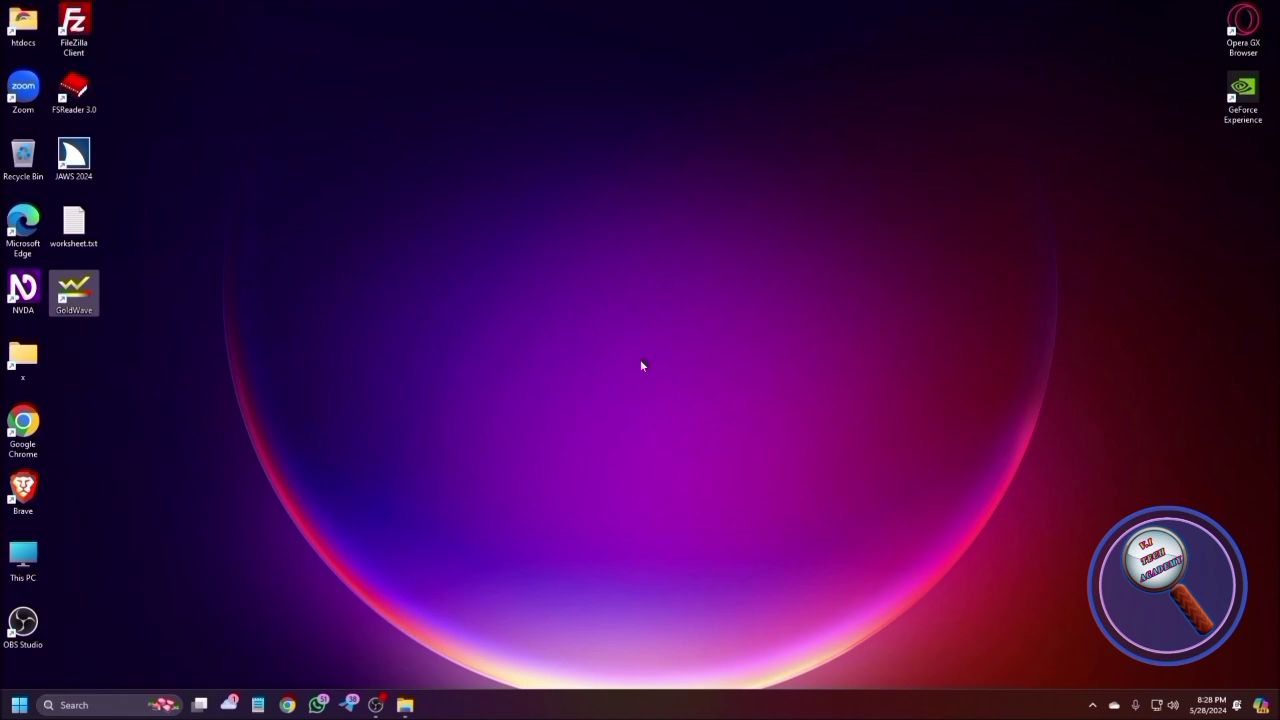
Step: Launch GoldWave from the desktop shortcut and browse its menu bar
key(Return)
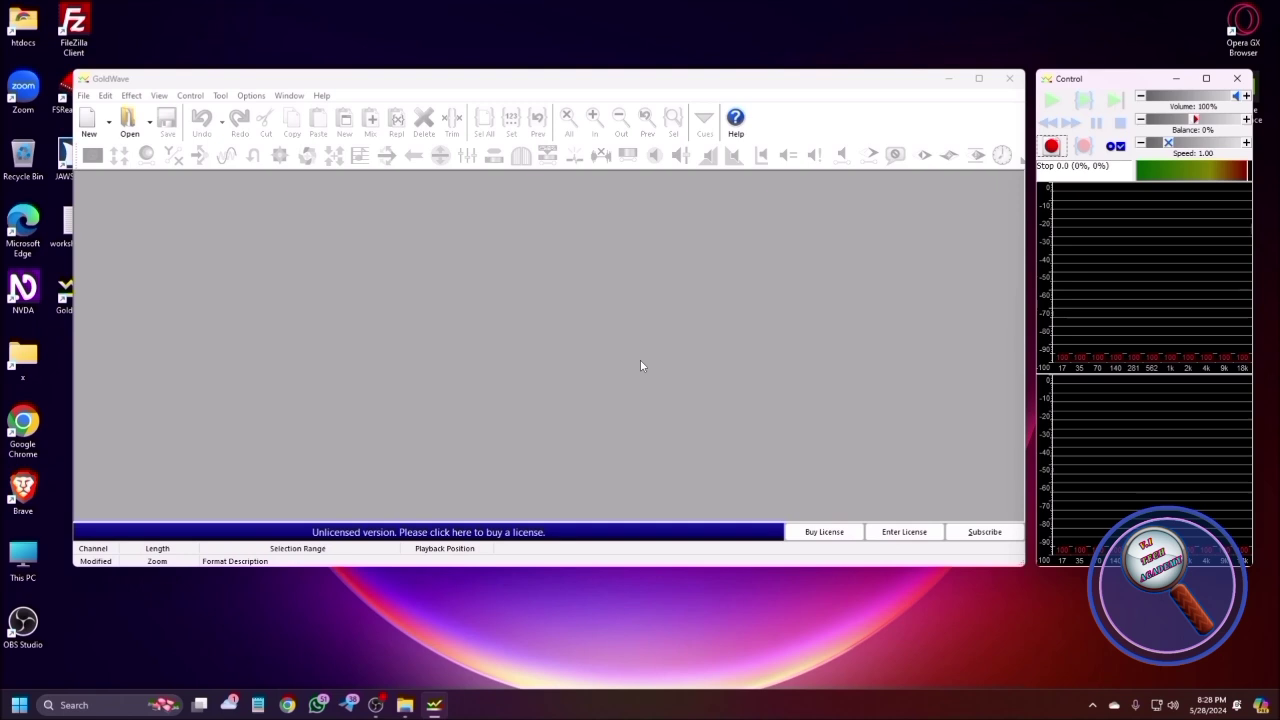
key(alt)
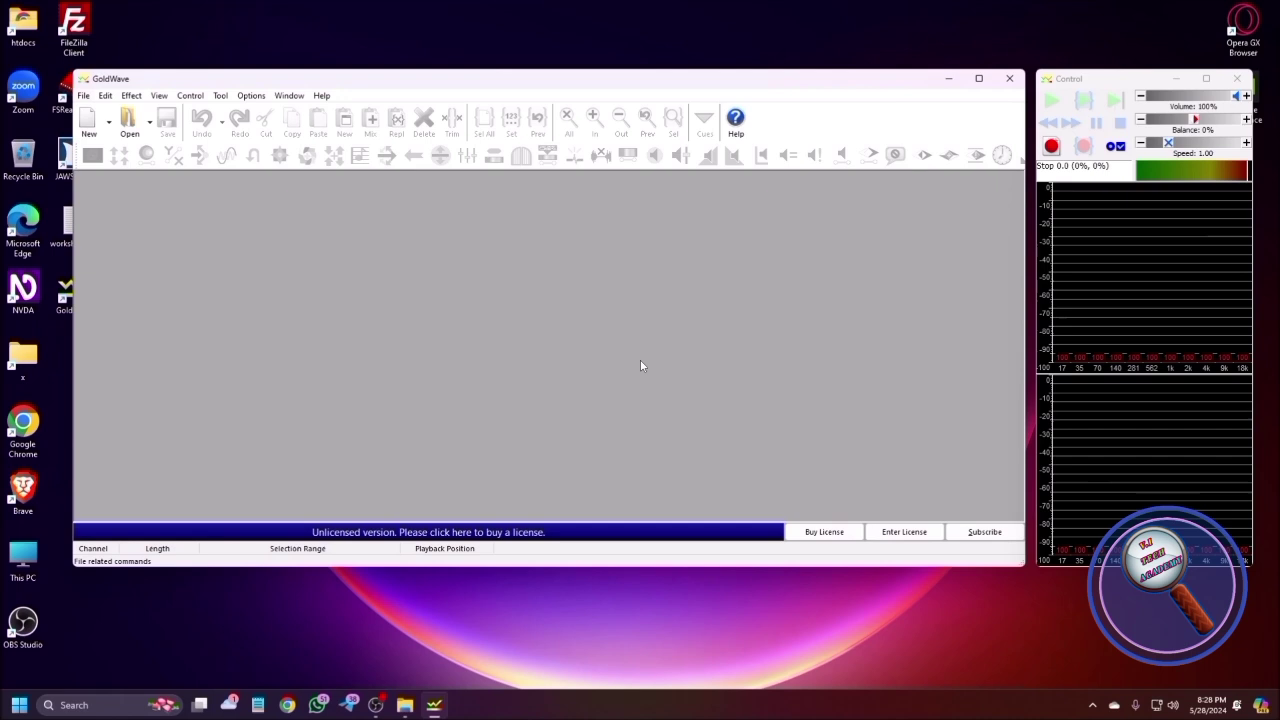
key(Escape)
key(alt)
key(Left)
key(Left)
key(Escape)
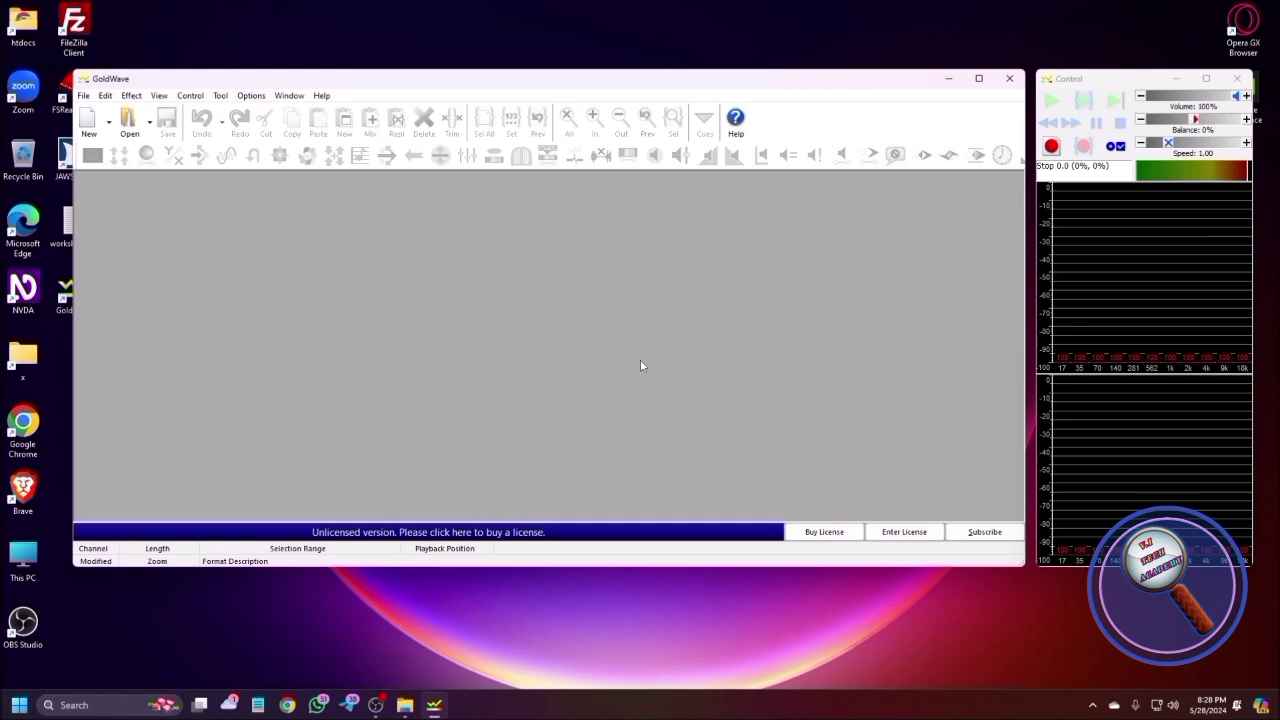
Step: Open Options > Register, move from User ID to the License field, then close the dialog
key(alt+o)
key(Down)
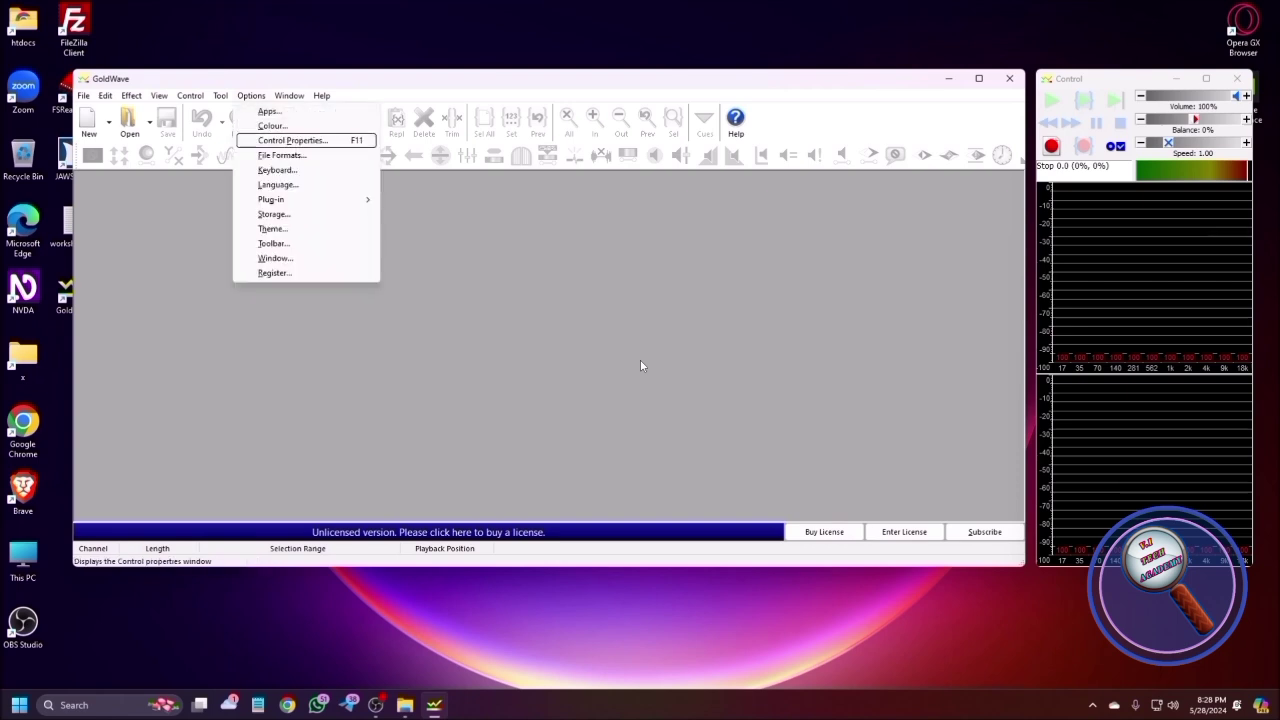
key(Down)
key(Down)
key(Down)
key(Down)
key(Down)
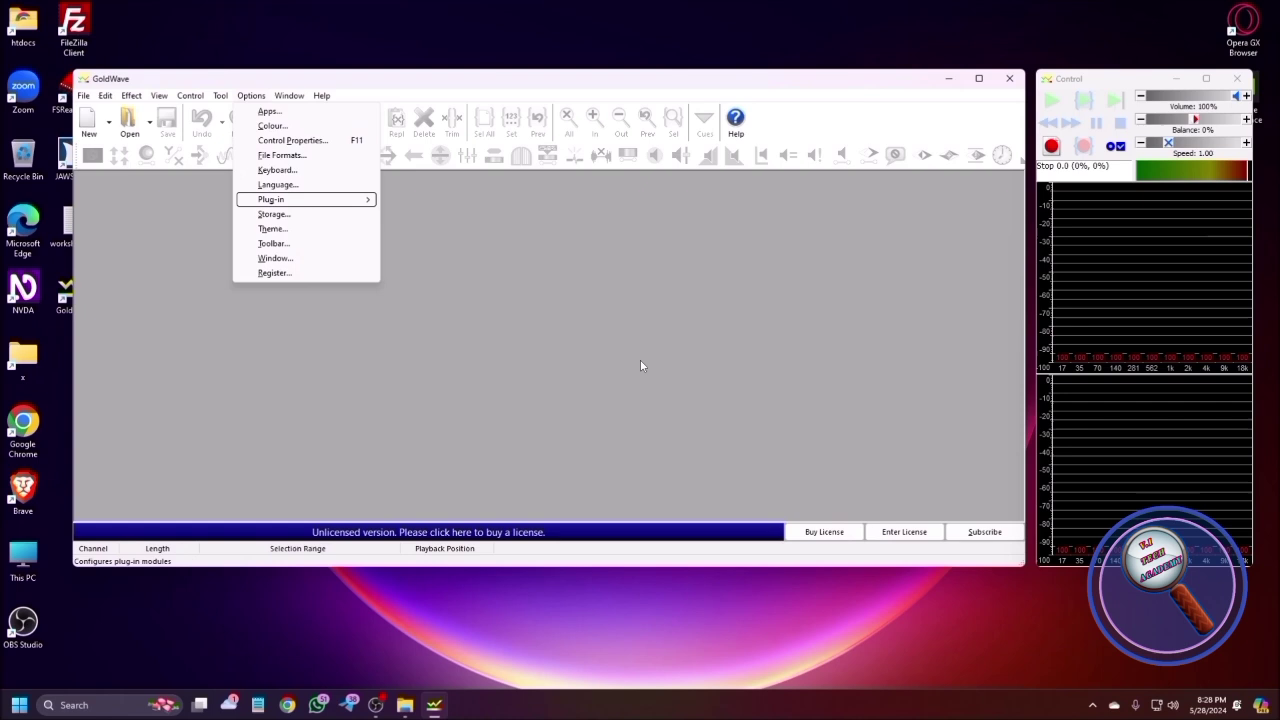
key(Down)
key(Down)
key(Down)
key(Down)
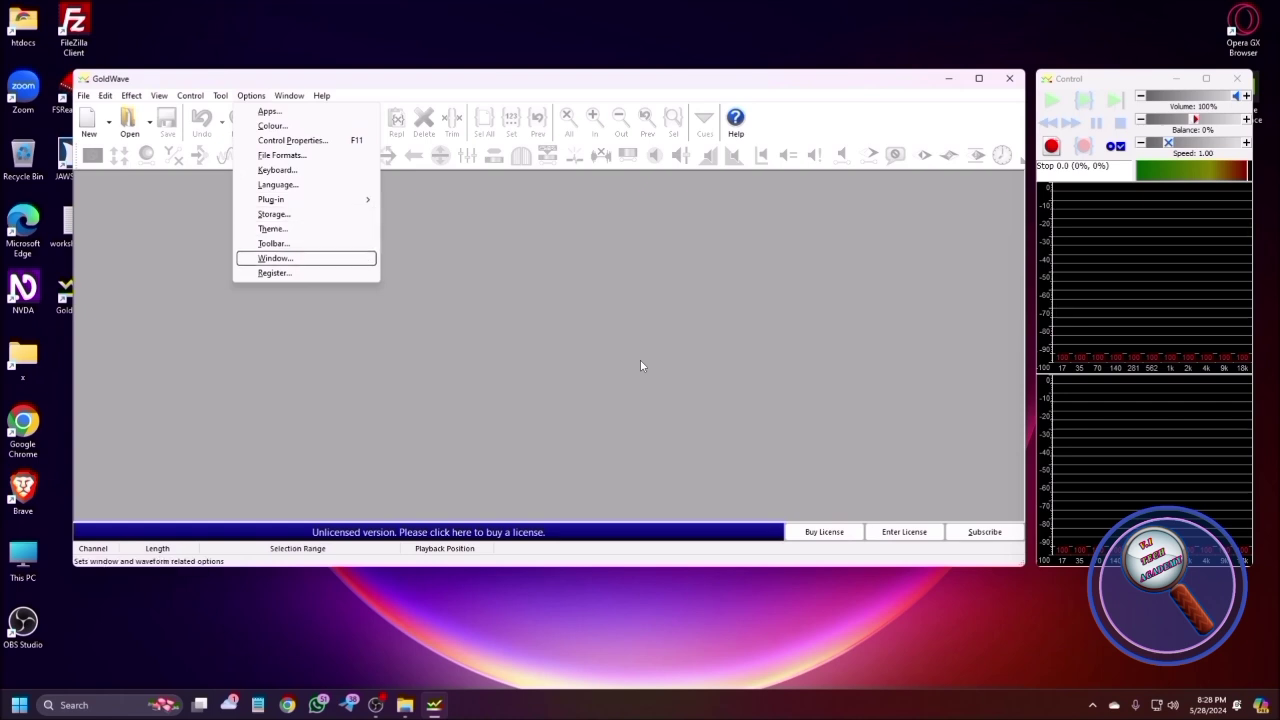
key(Down)
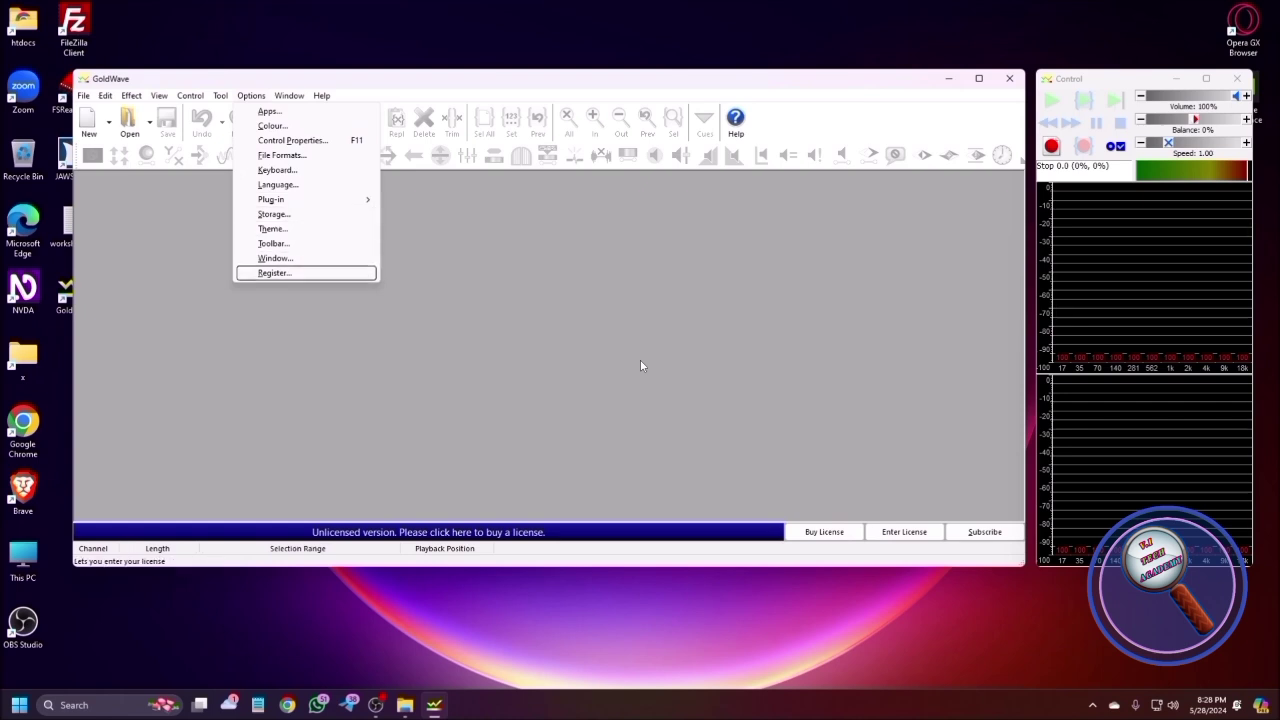
key(Return)
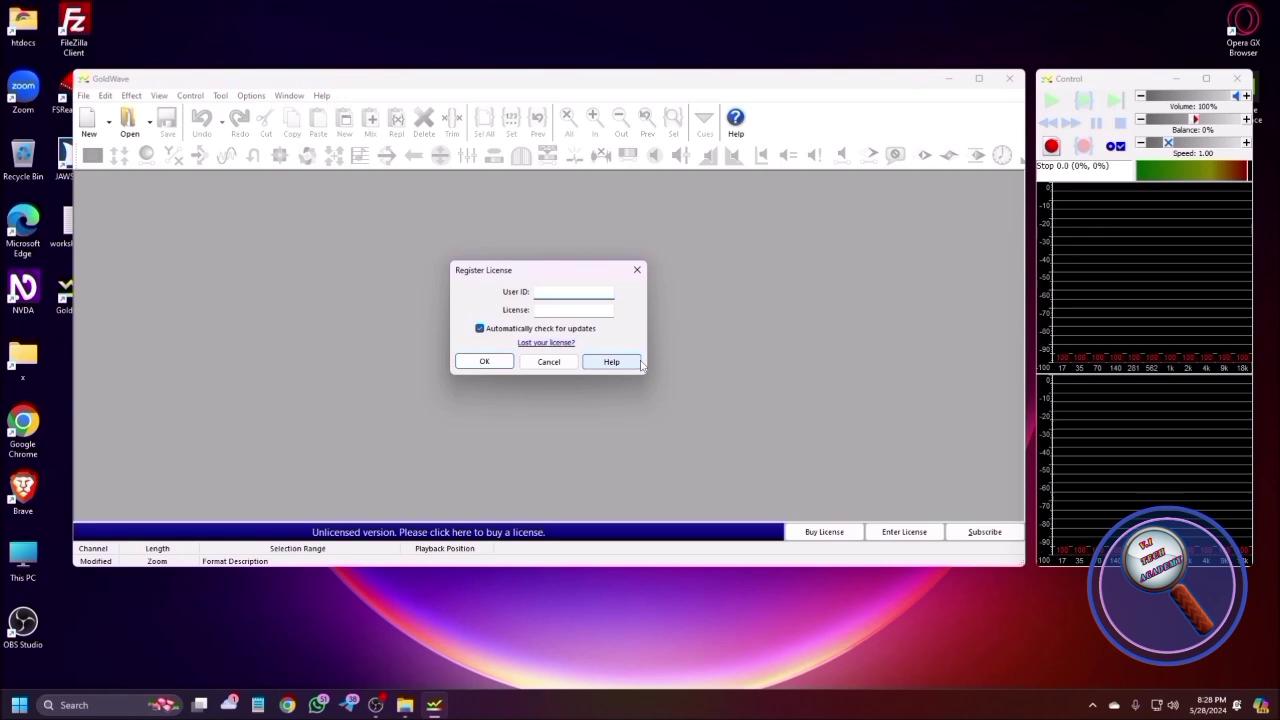
key(Tab)
key(Tab)
key(Tab)
key(Return)
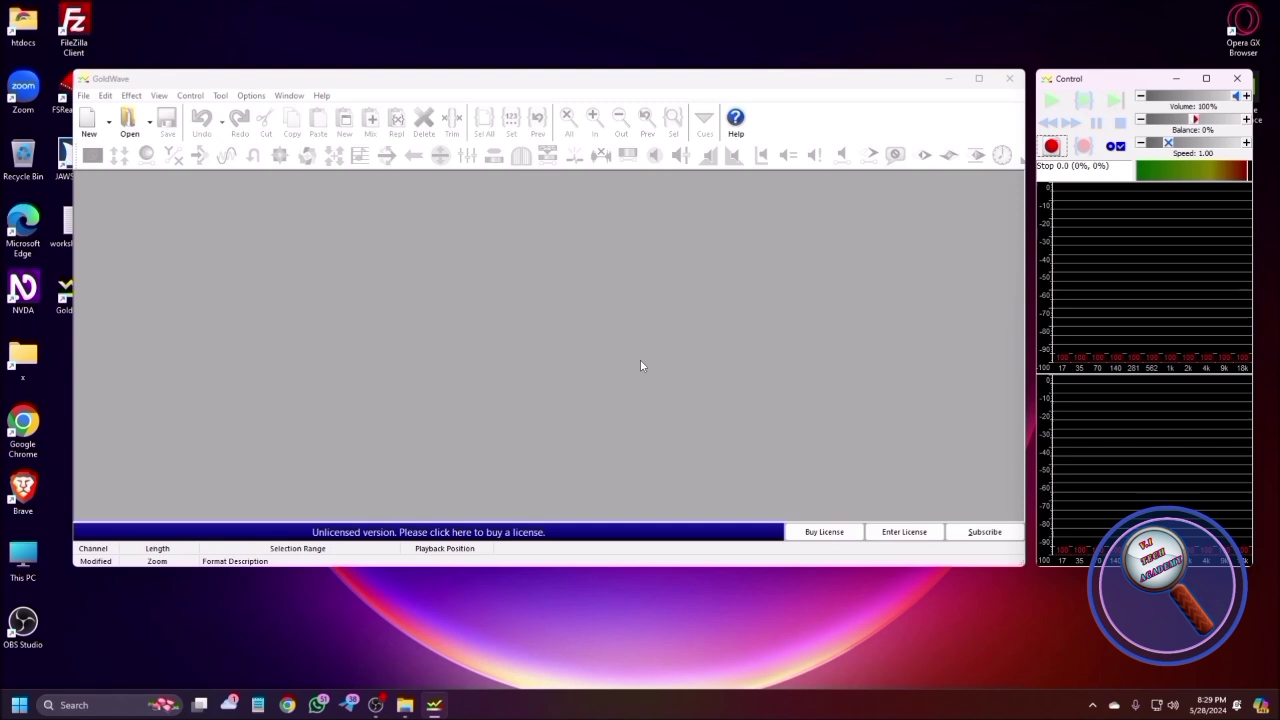
Step: Open the Add-on Store from the NVDA menu's Tools submenu
right_click(641, 365)
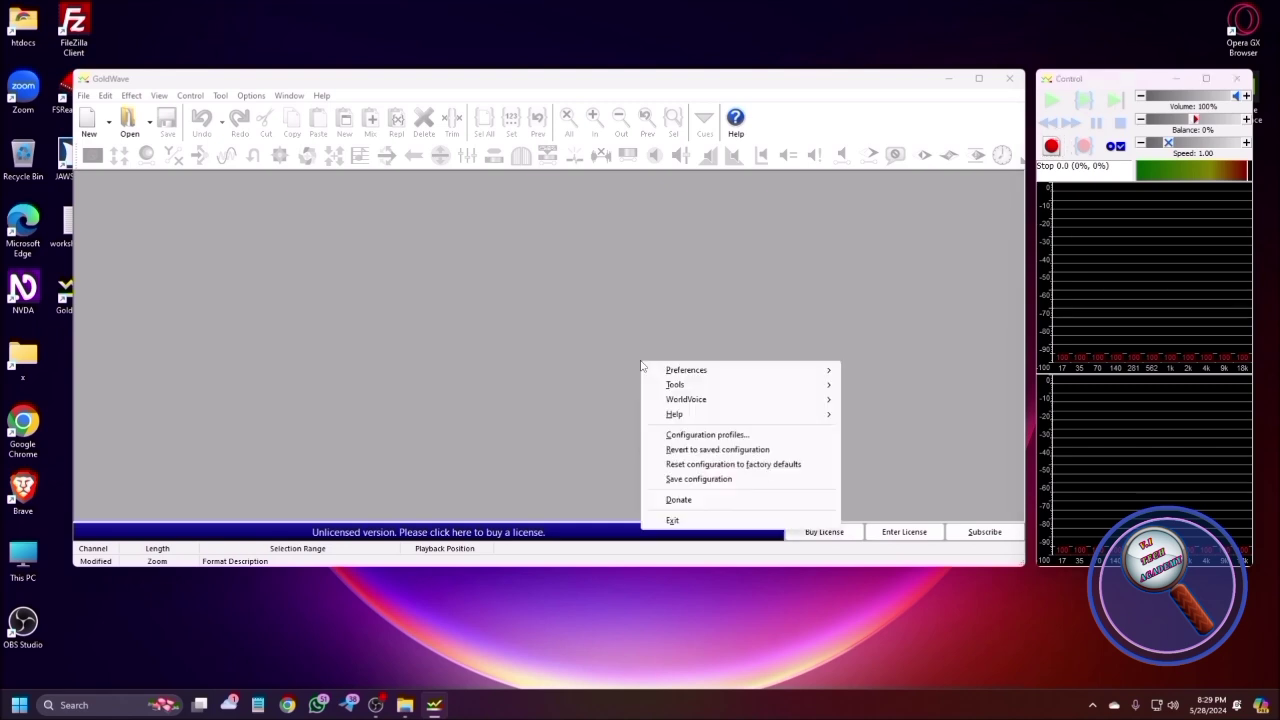
key(t)
key(a)
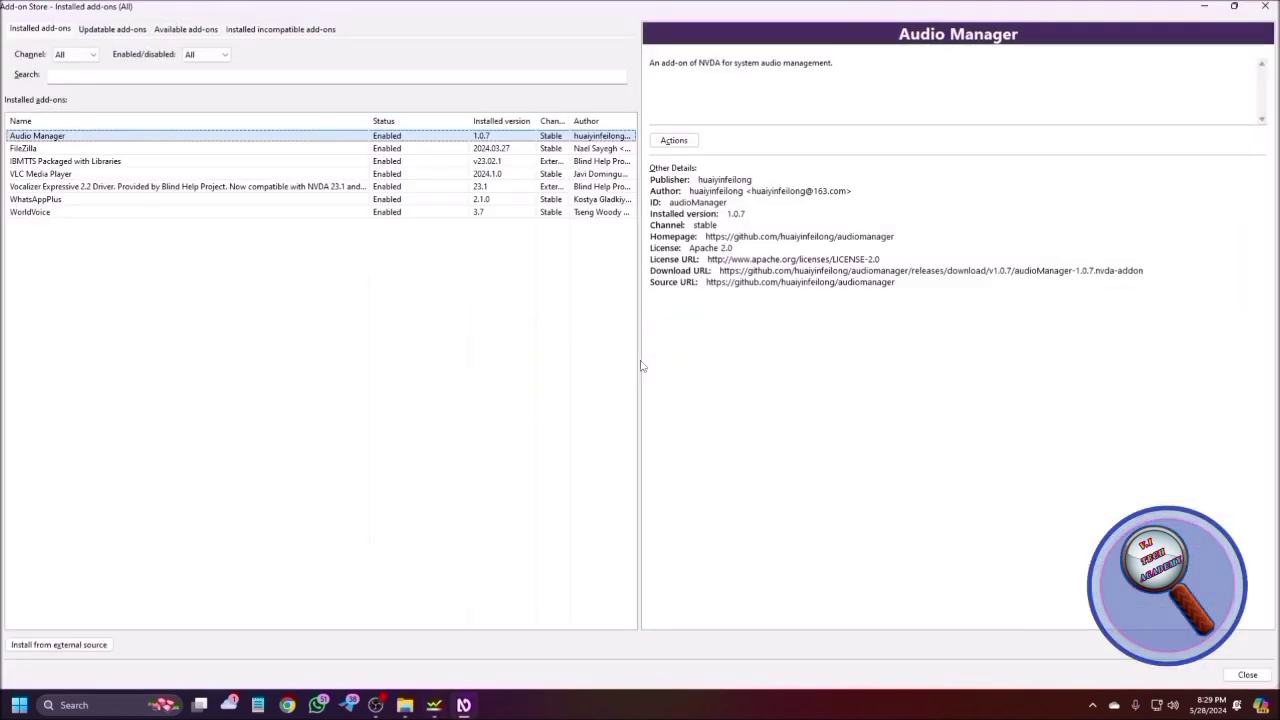
Step: Switch to the Available add-ons tab and focus the Search field
key(shift+Tab)
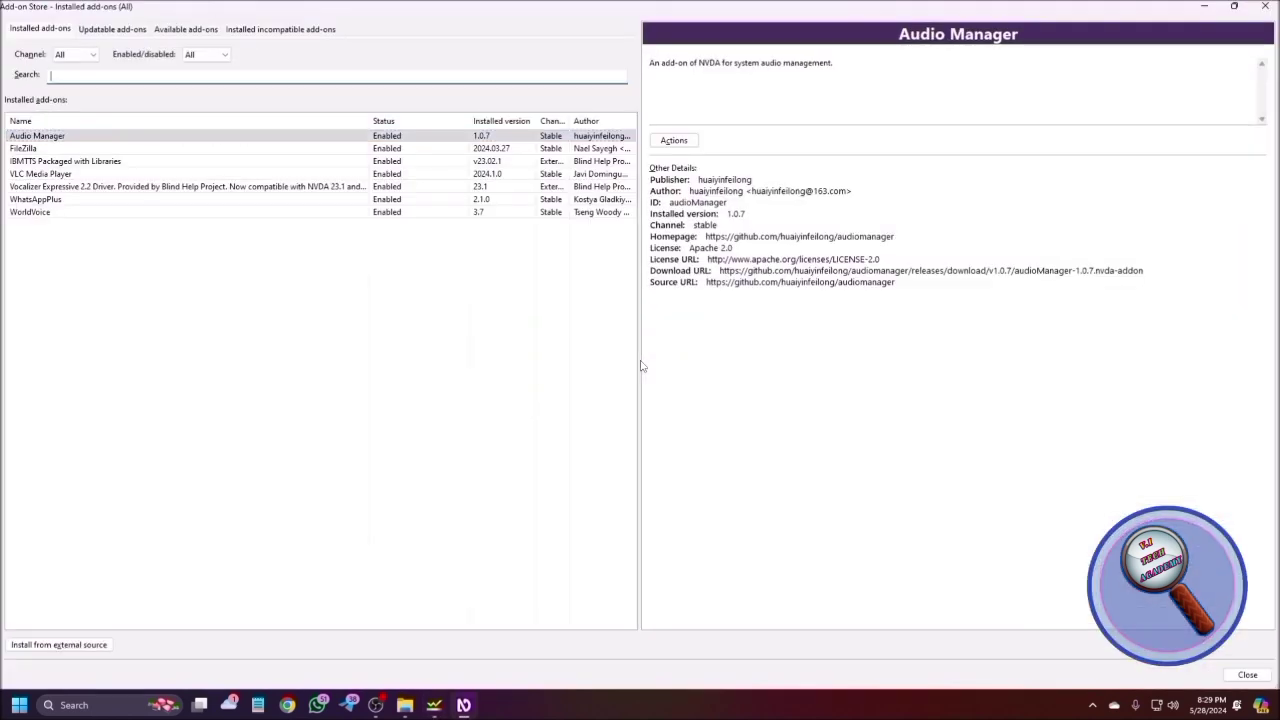
key(shift+Tab)
key(shift+Tab)
key(shift+Tab)
key(shift+Tab)
key(Tab)
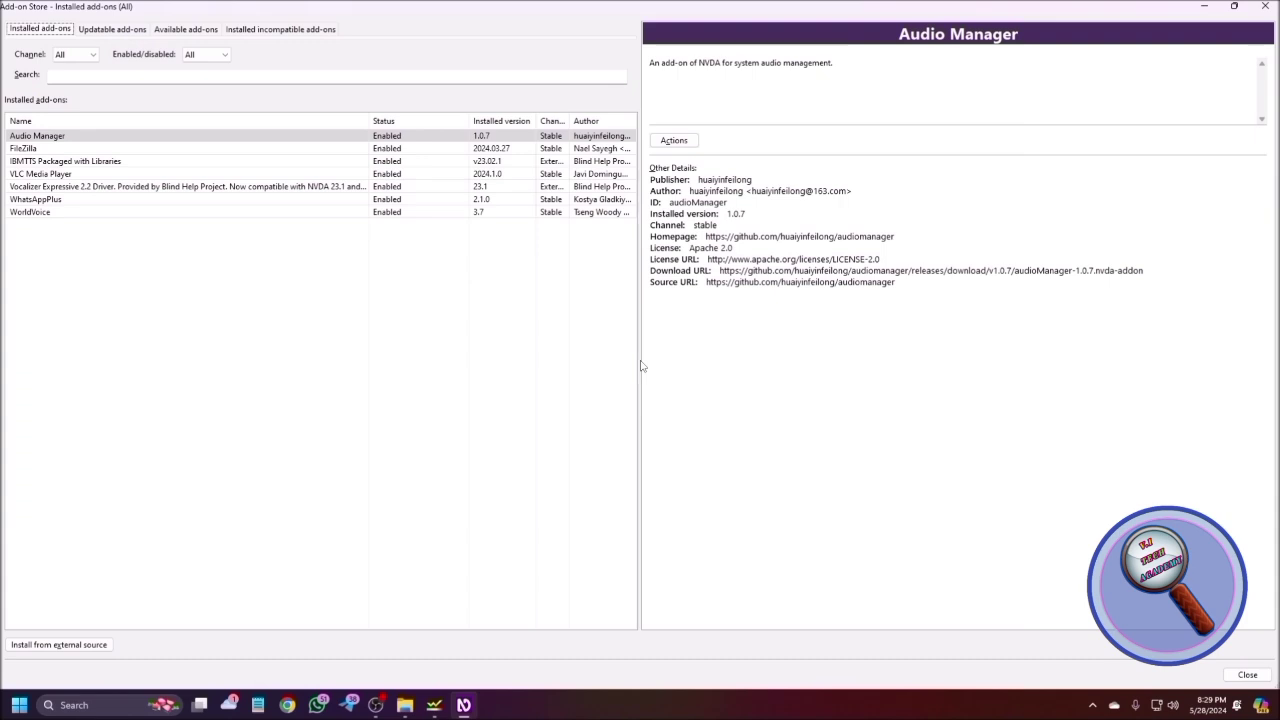
key(Right)
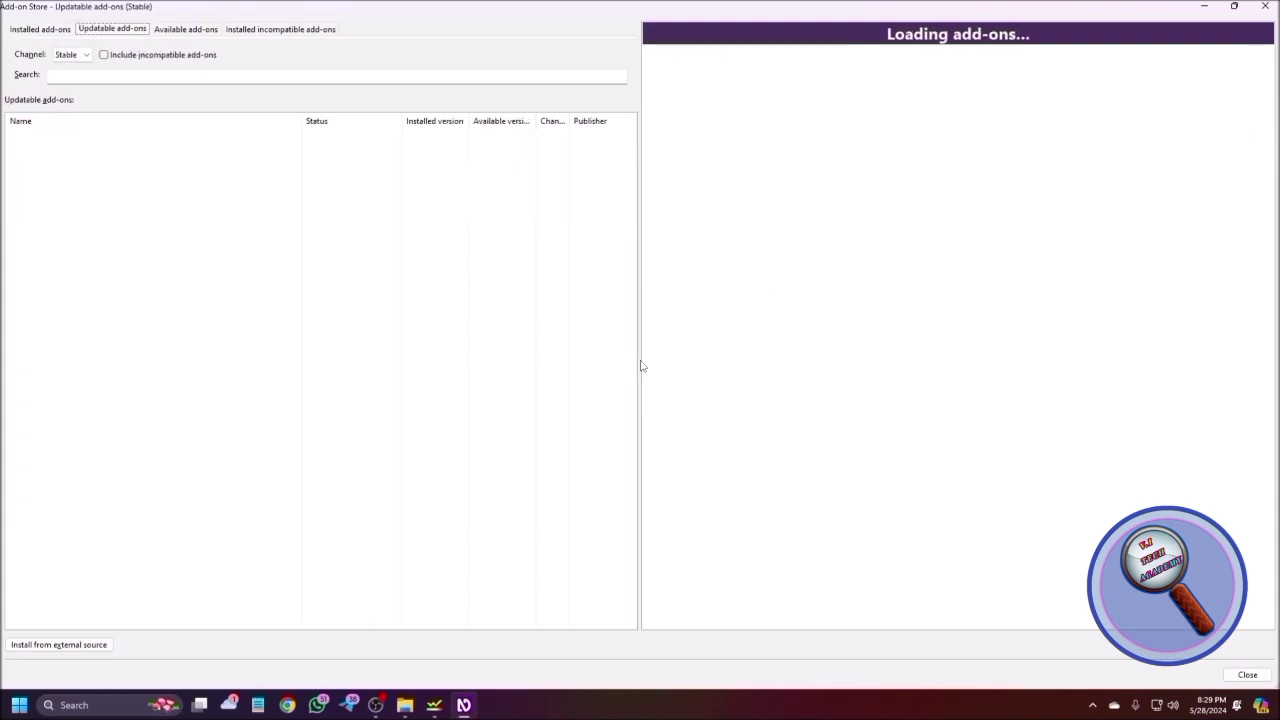
key(Right)
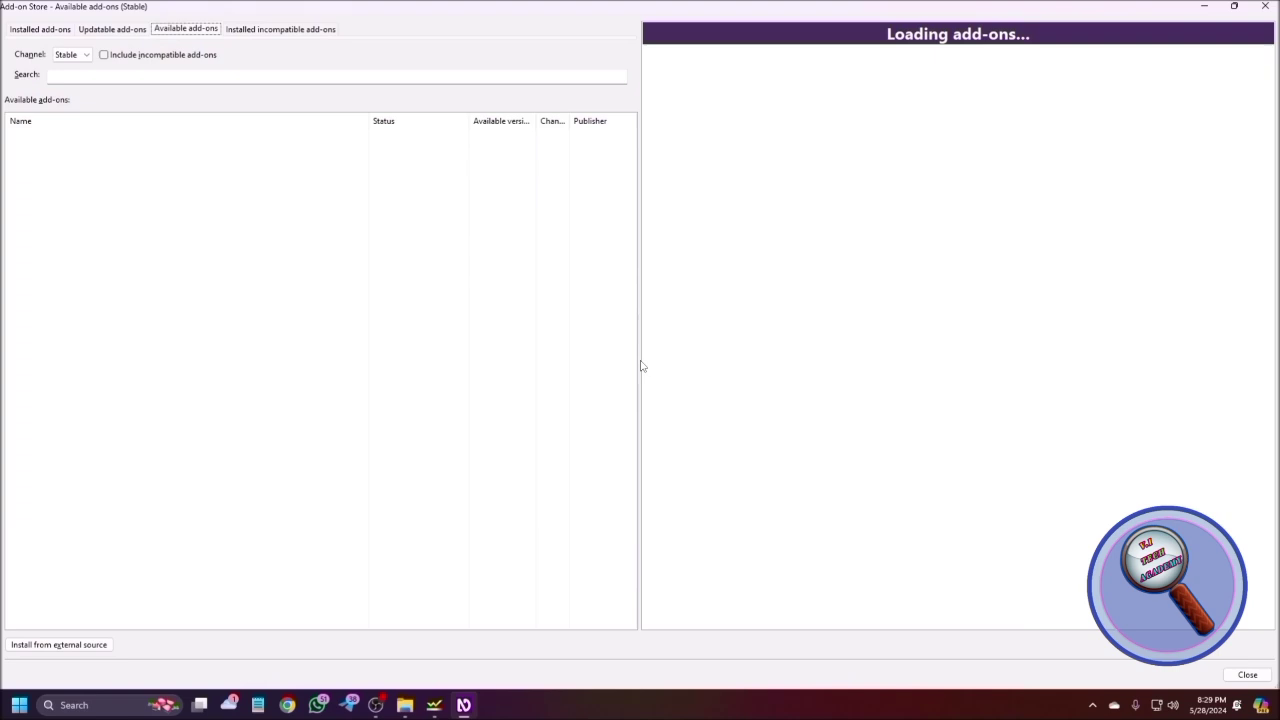
key(Tab)
key(Tab)
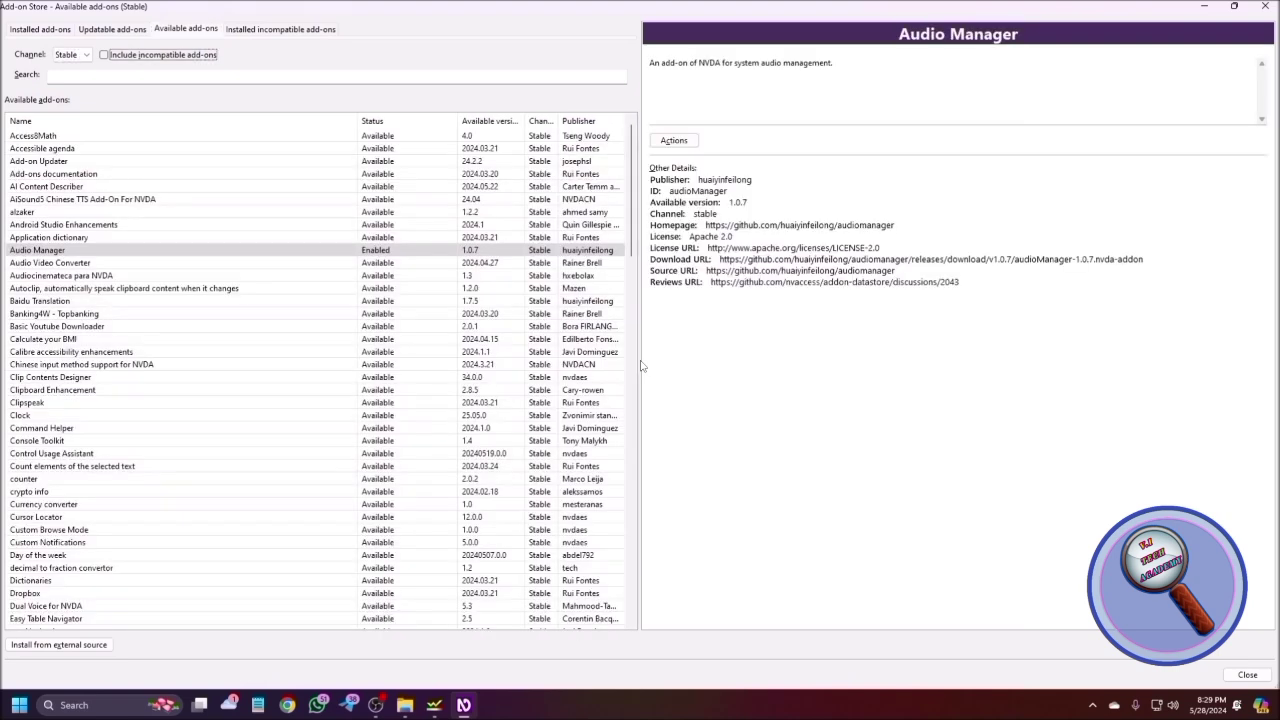
key(Tab)
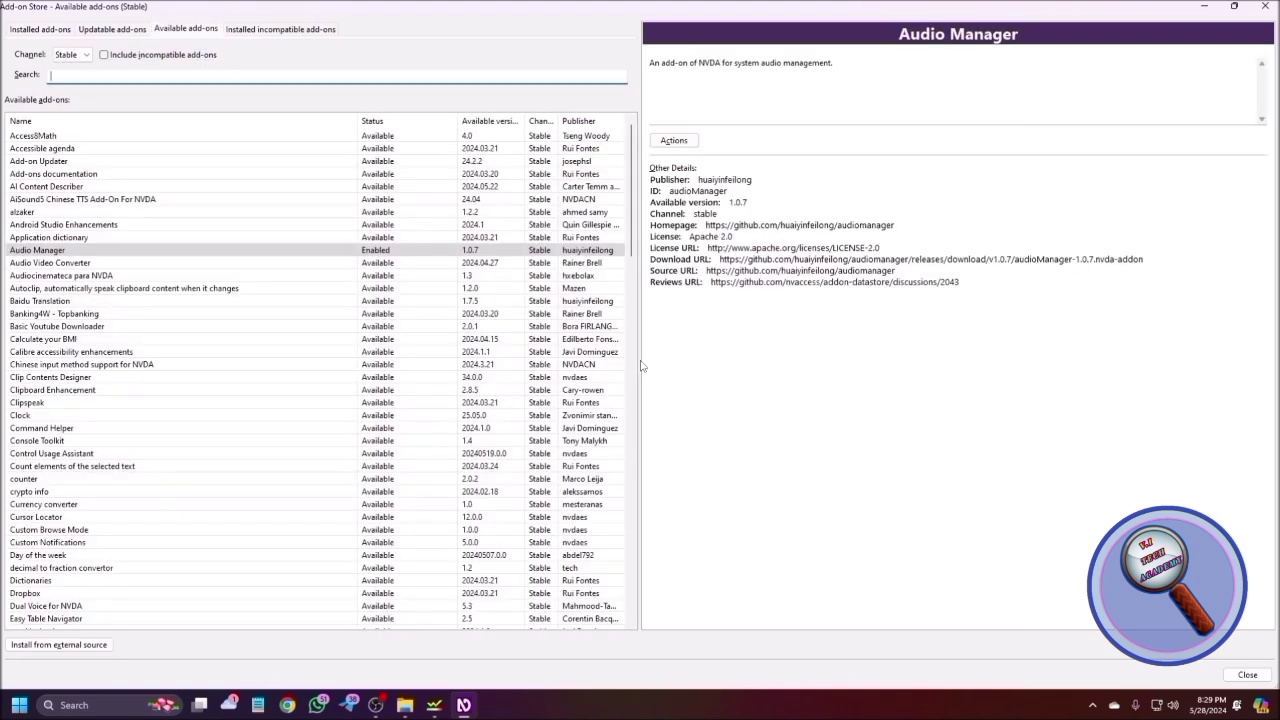
Step: Search for 'goldwave' and install the GoldWave add-on from its context menu
text(gol)
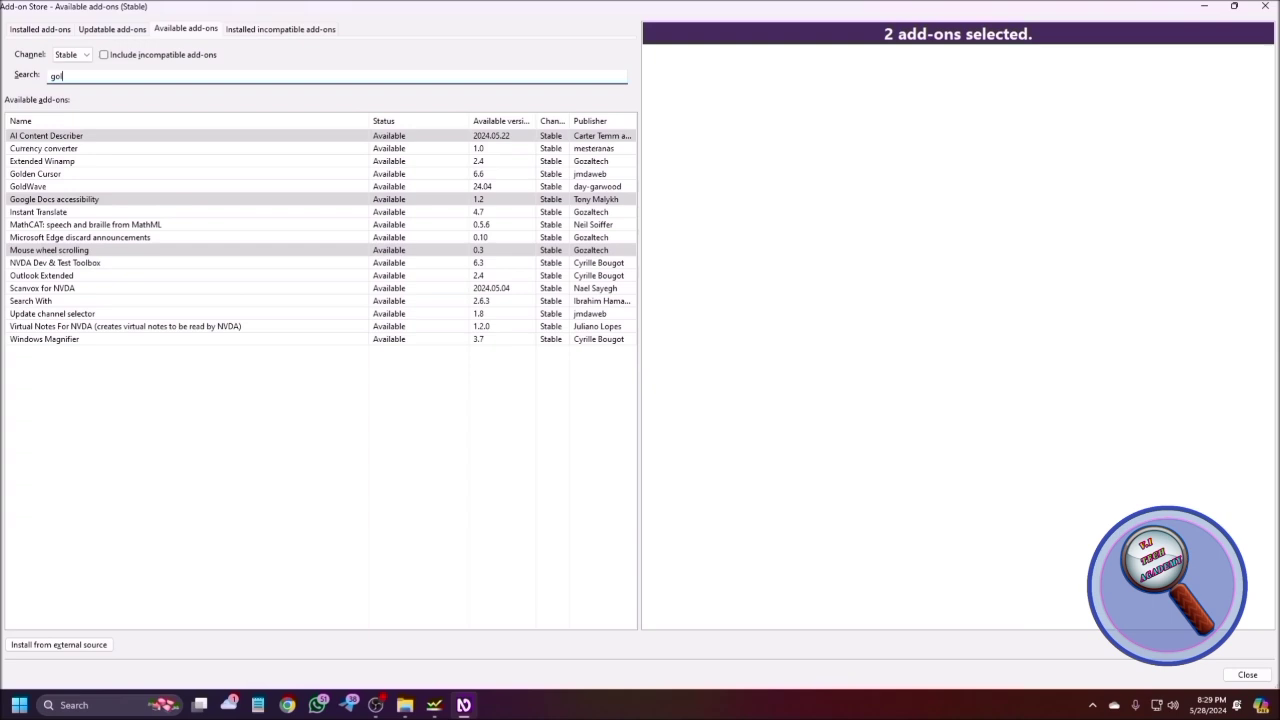
text(dwave)
key(Tab)
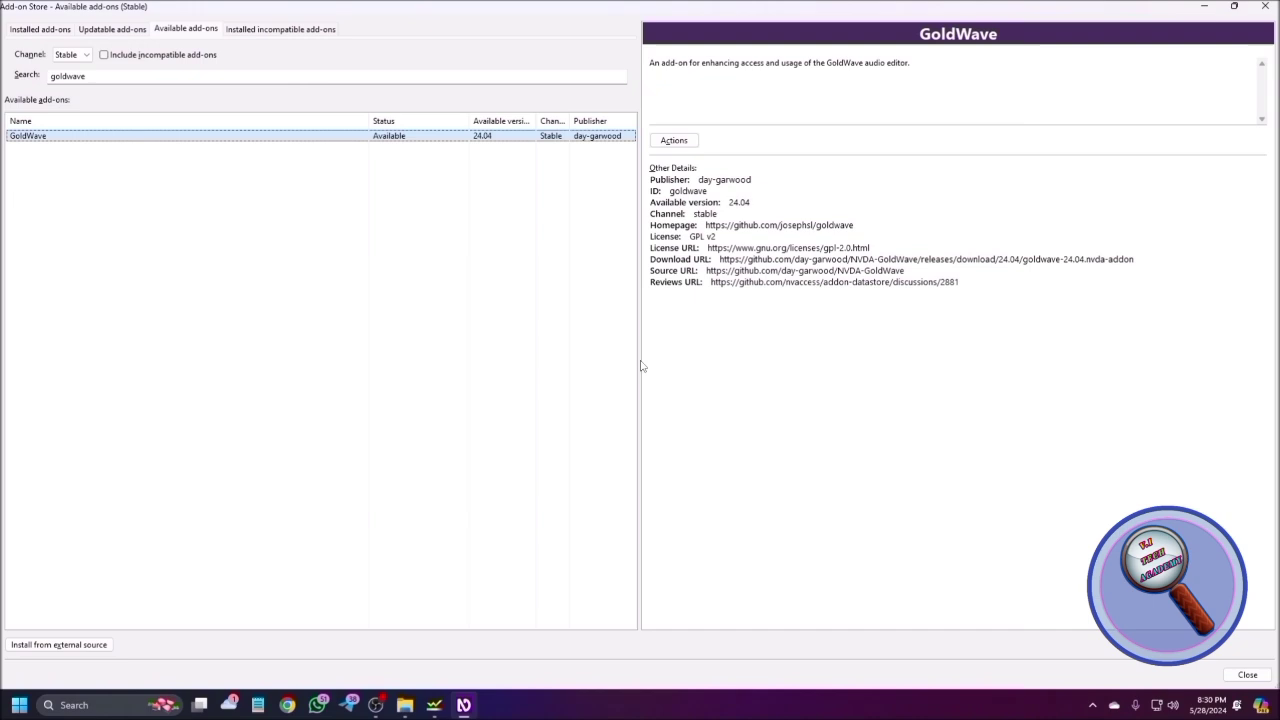
key(shift+F10)
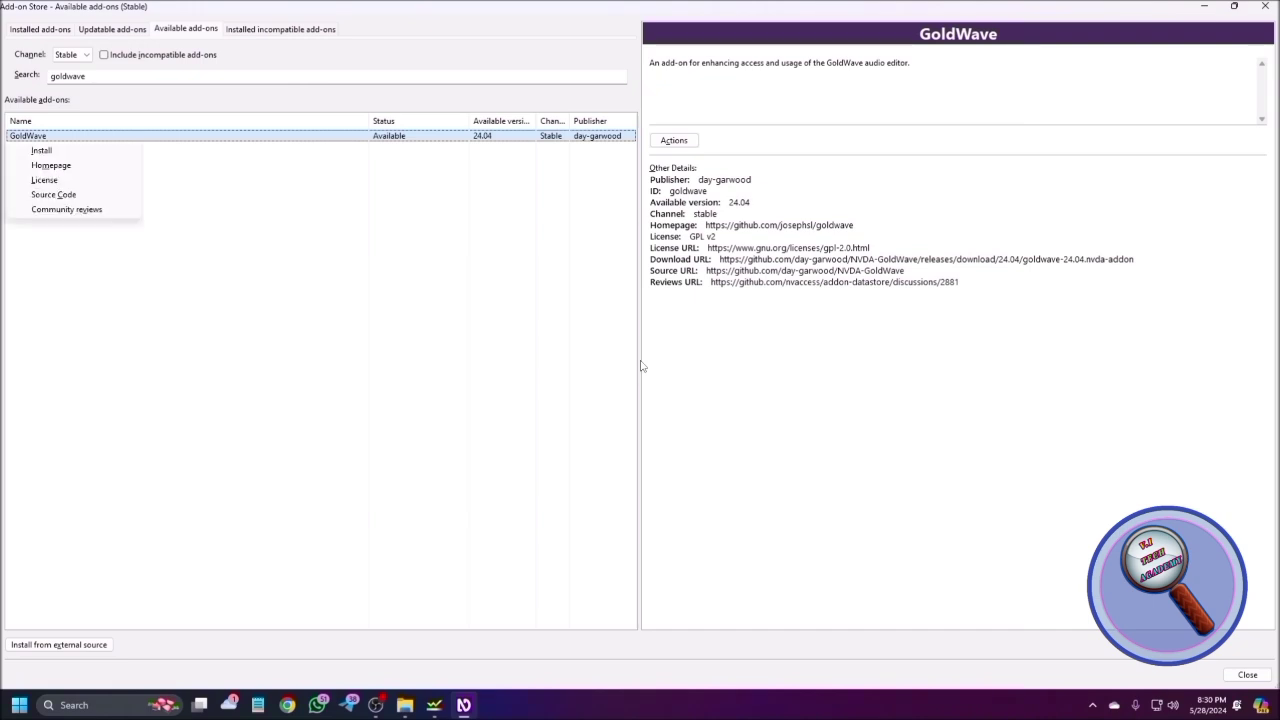
key(Down)
key(Return)
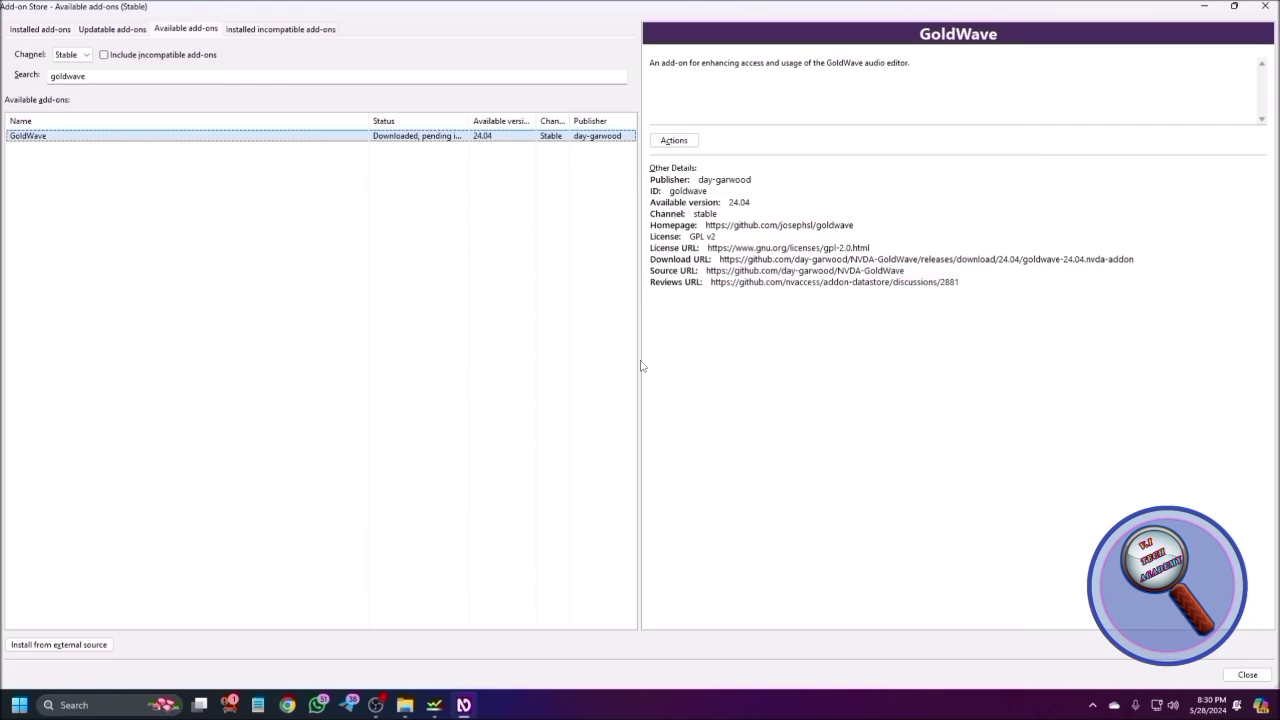
Step: Relaunch NVDA from Windows search so the GoldWave add-on loads
key(super)
text(nvda)
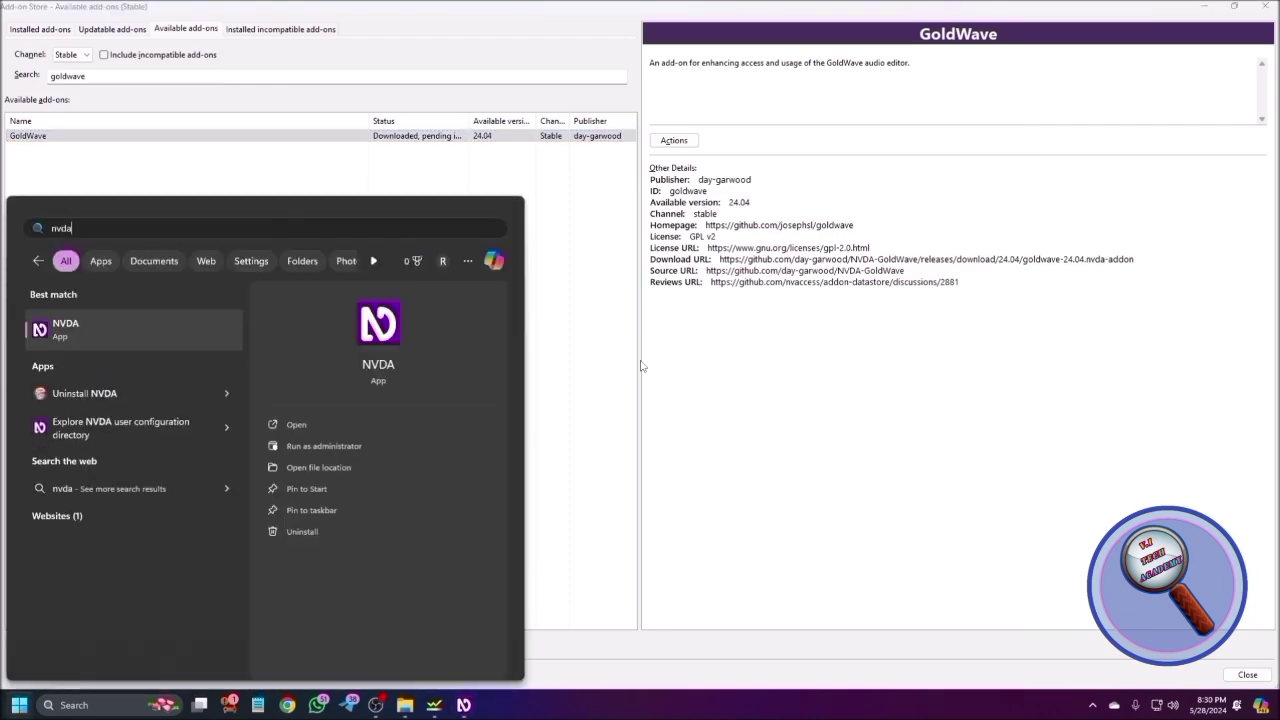
key(Return)
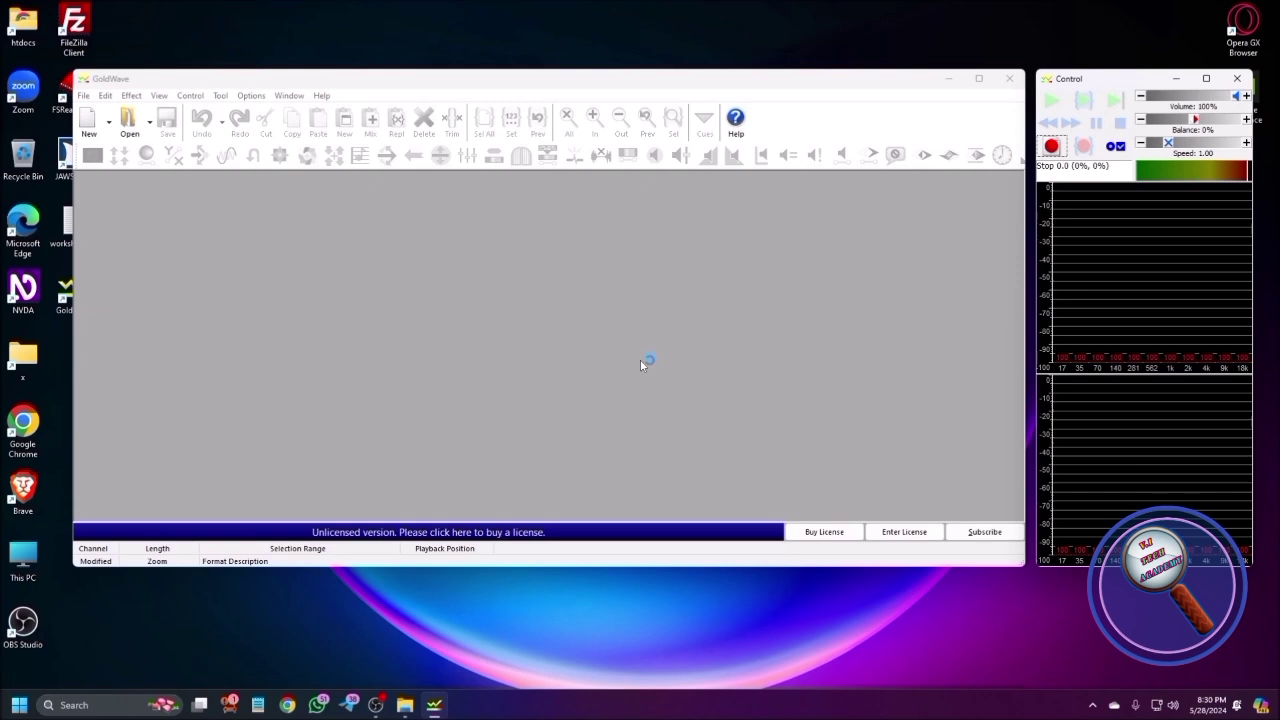